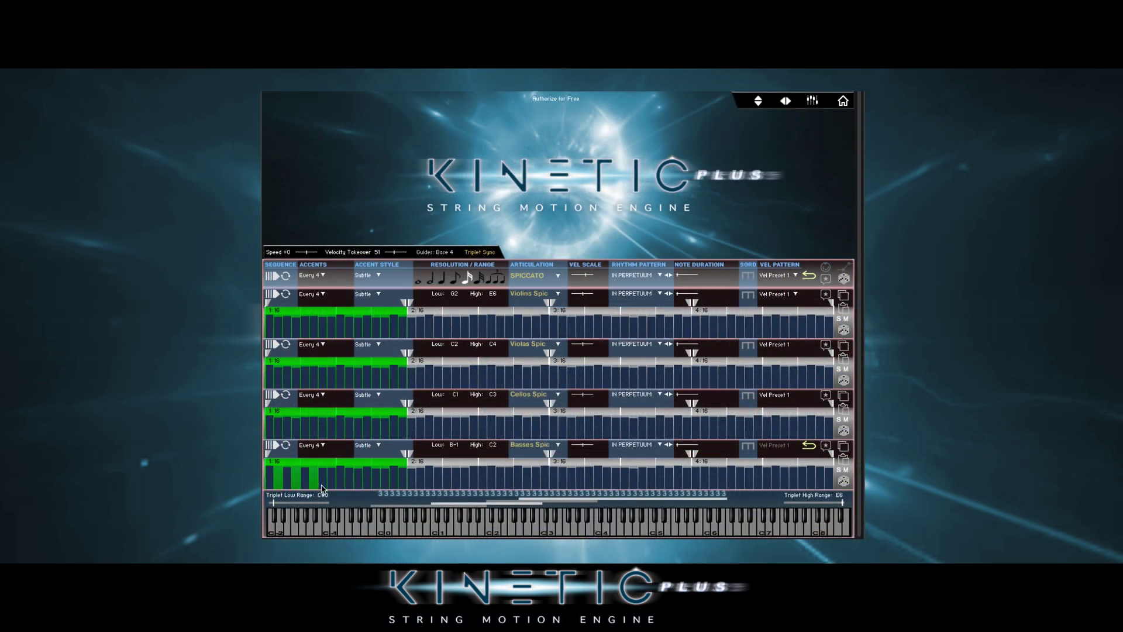
- Silence alternating steps at the start of the Cellos sequence and draw new step velocities in the Violas and Violins sequences
click(278, 434)
click(296, 433)
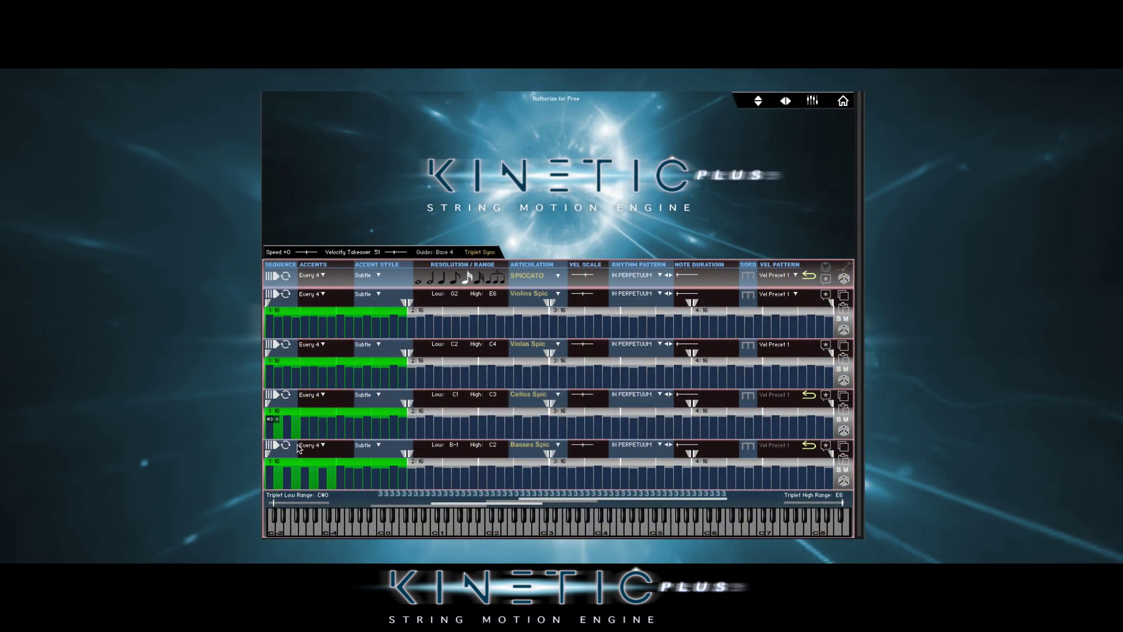
click(313, 434)
click(331, 434)
mouse_move(314, 377)
mouse_down()
mouse_move(369, 393)
mouse_move(359, 371)
mouse_up()
drag(279, 321, 326, 319)
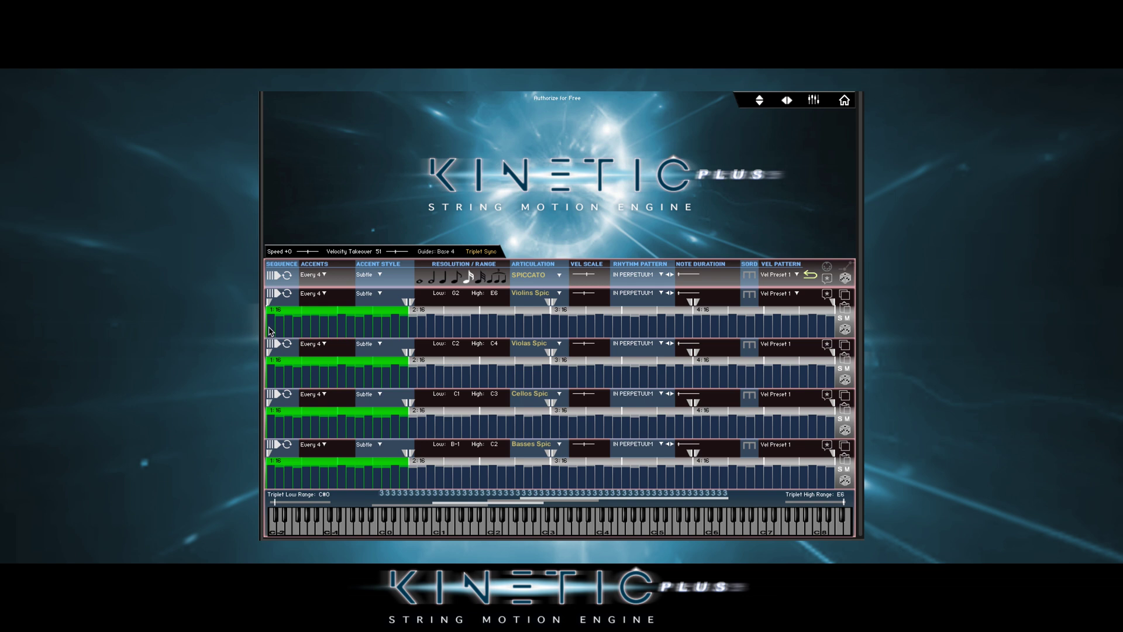
- Draw rising velocity ramps across measure 1 of the Violins, Violas, Cellos and Basses sequences
drag(271, 331, 319, 314)
drag(268, 383, 346, 365)
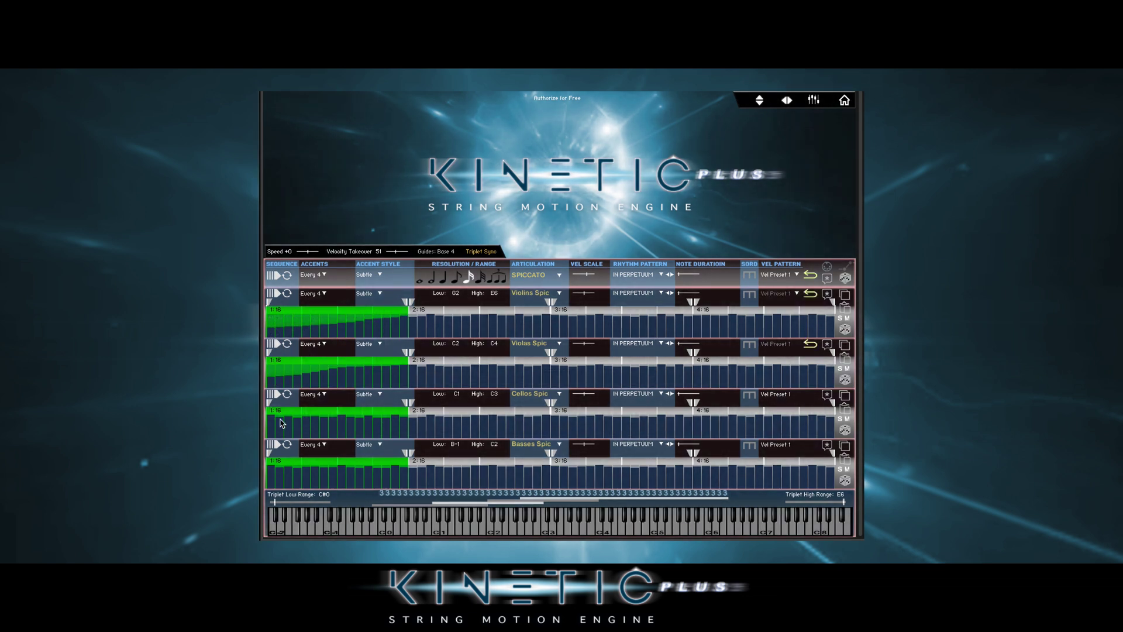
drag(280, 422, 413, 414)
drag(273, 475, 389, 467)
drag(389, 466, 415, 465)
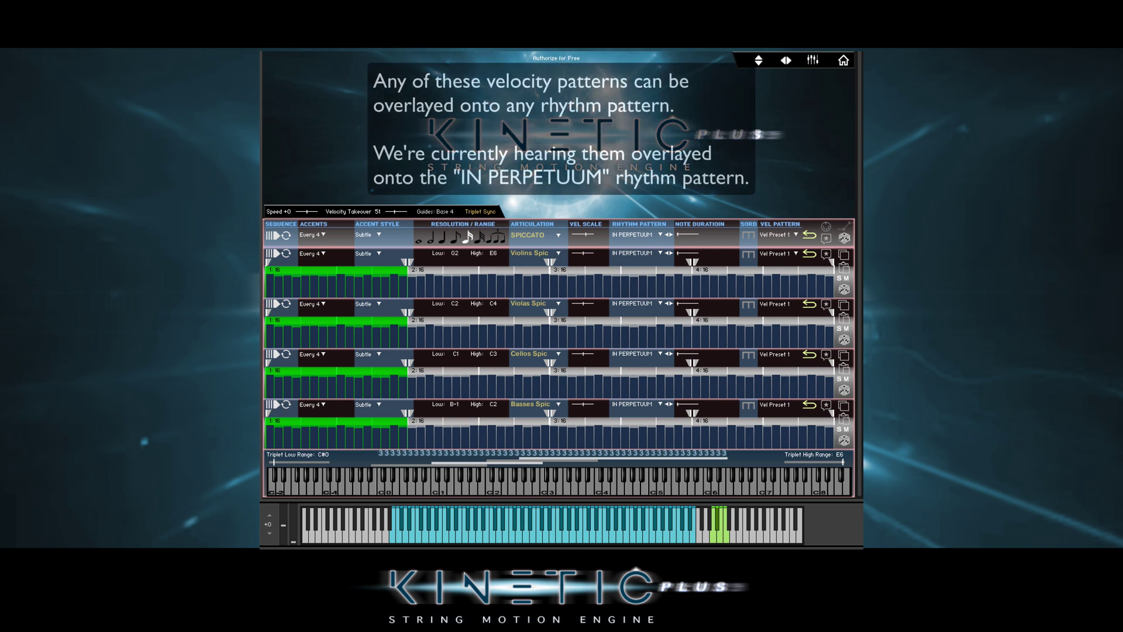
- Apply the built-in velocity patterns Vel Preset 2, Vel Preset 5 and finally Vel Preset 7 to all string sections
click(780, 235)
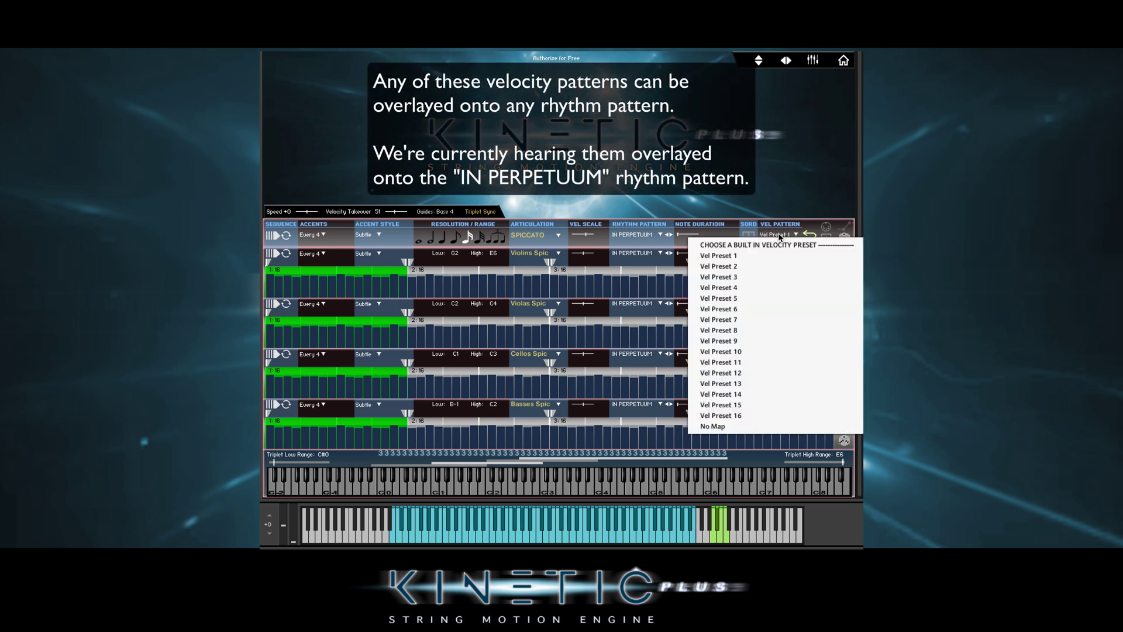
click(738, 266)
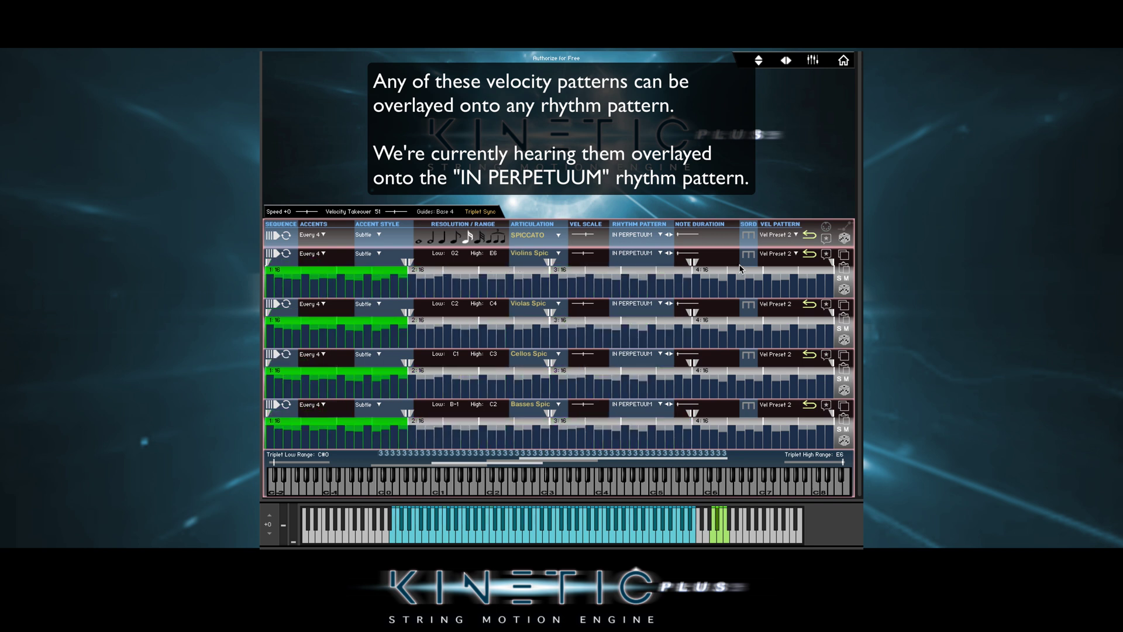
click(777, 237)
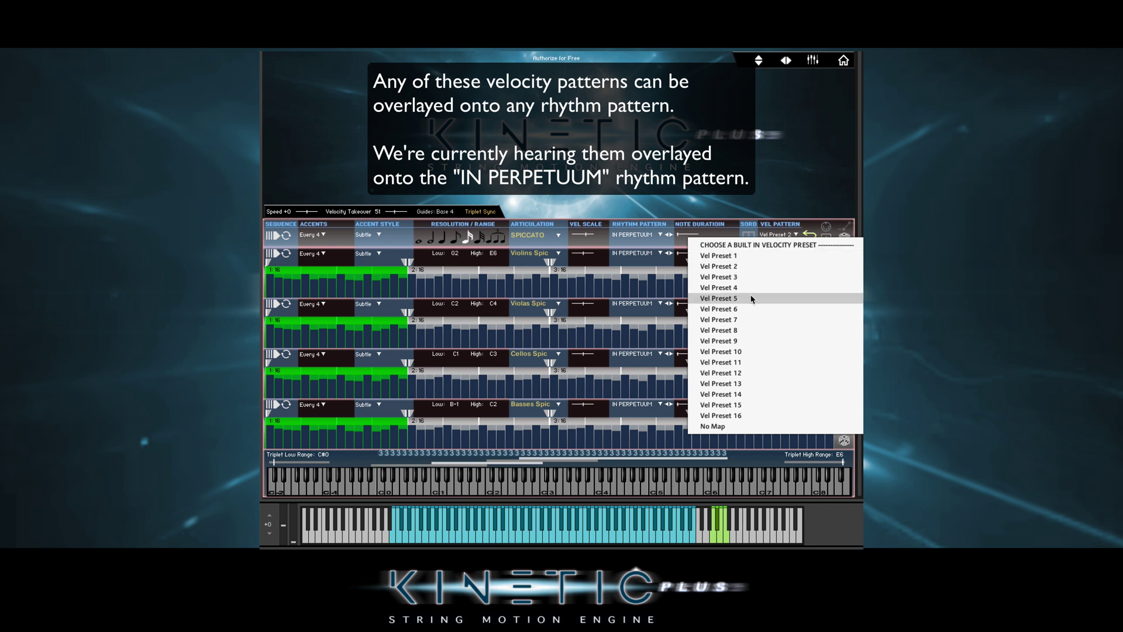
click(751, 299)
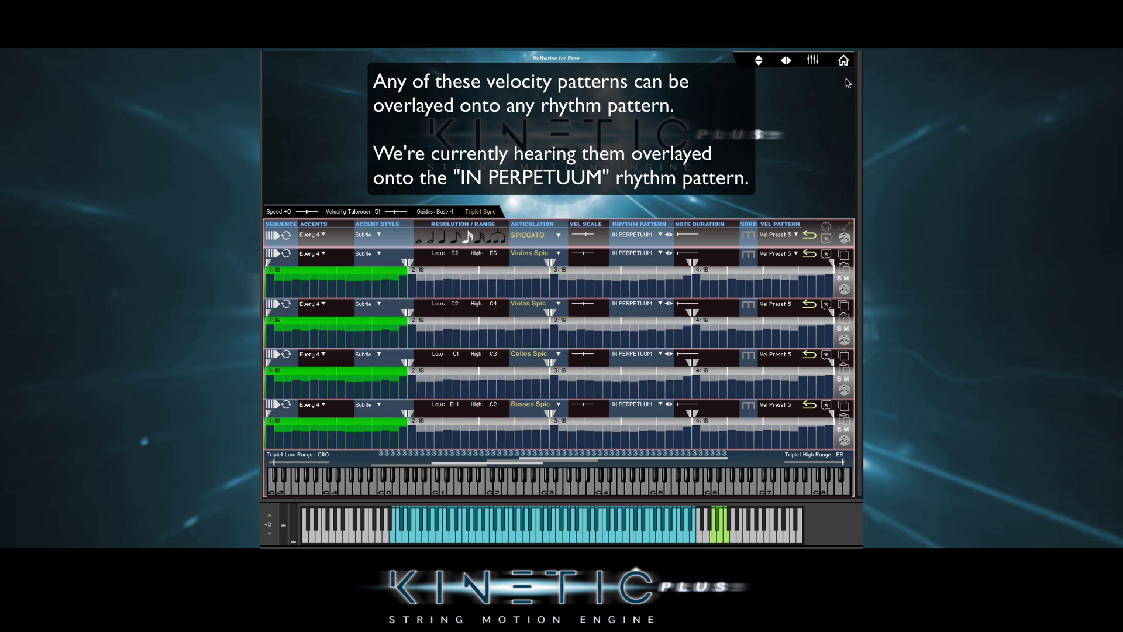
click(773, 235)
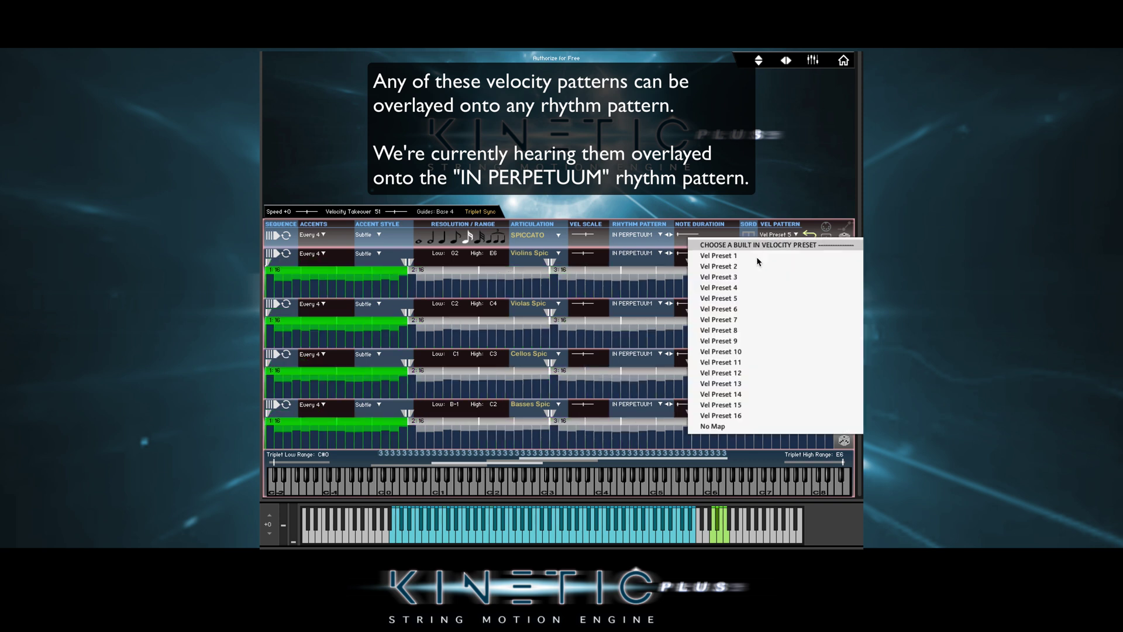
click(739, 319)
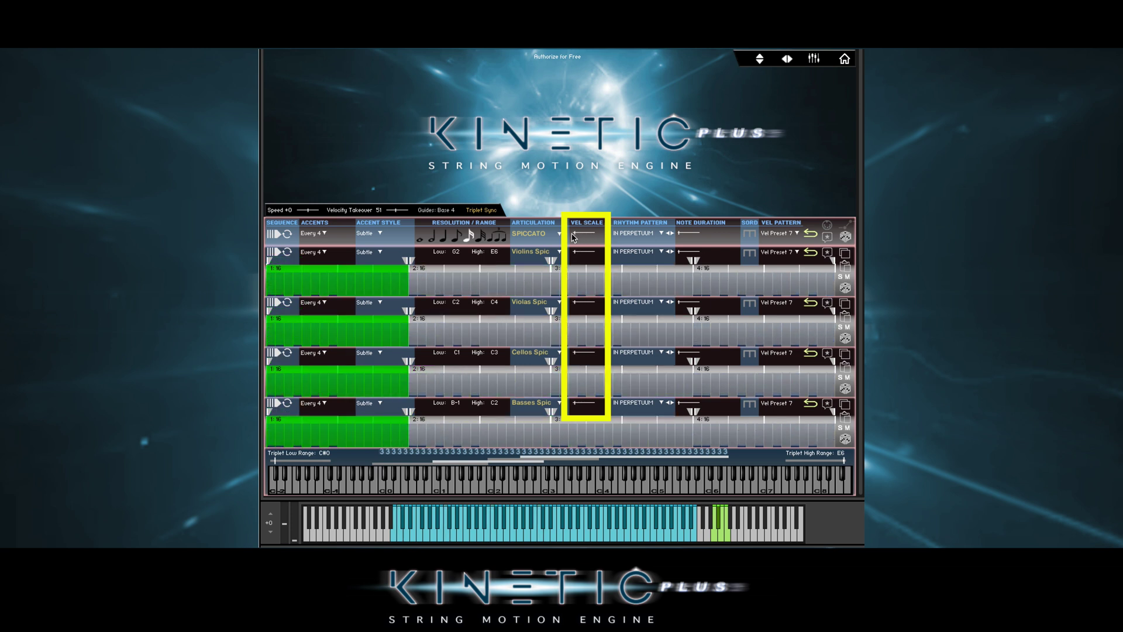
- Raise the velocity scale of all sections to maximum and set every step in the four sequences to full velocity
drag(595, 238, 602, 237)
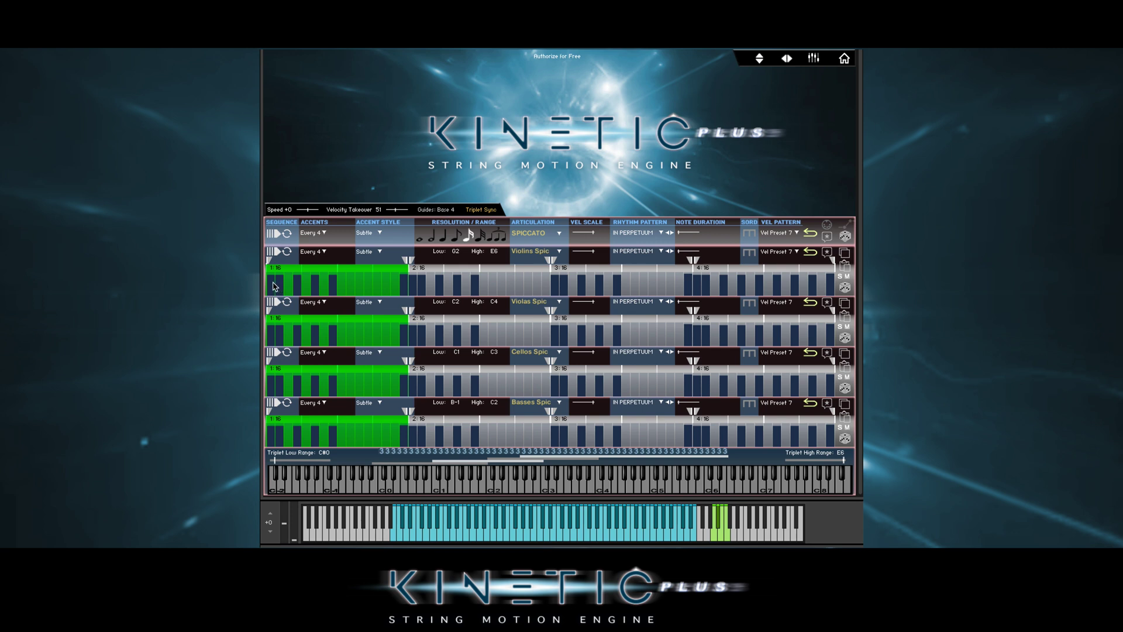
click(275, 283)
click(275, 326)
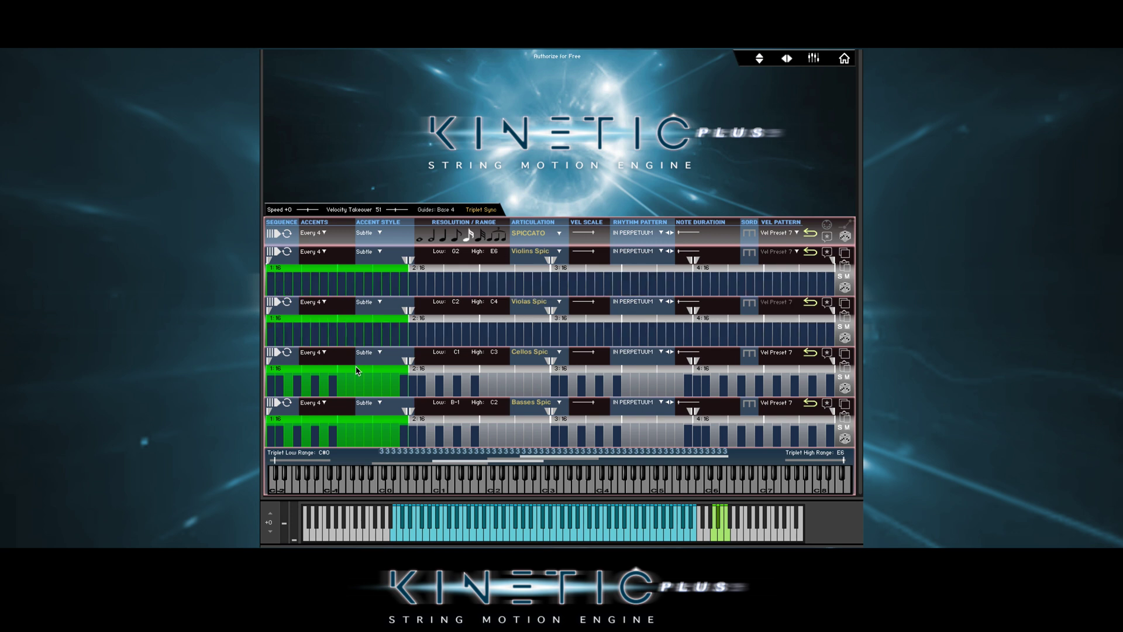
click(275, 383)
click(275, 433)
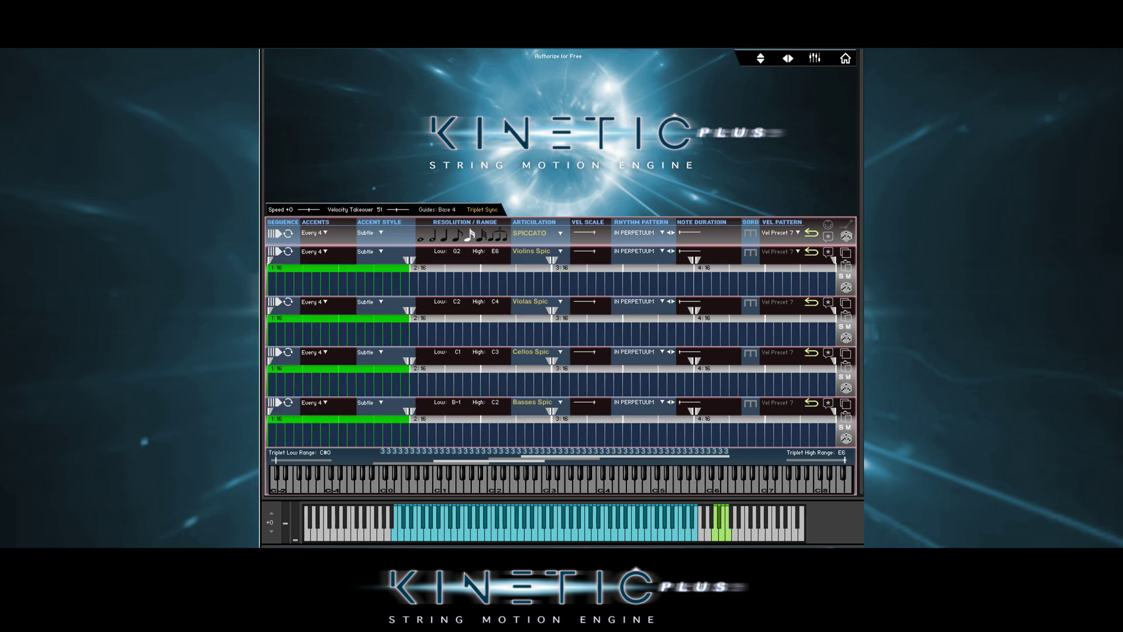
- Set the accent style to Medium and the accents to Every 2 for all string sections
click(371, 234)
click(370, 254)
click(311, 234)
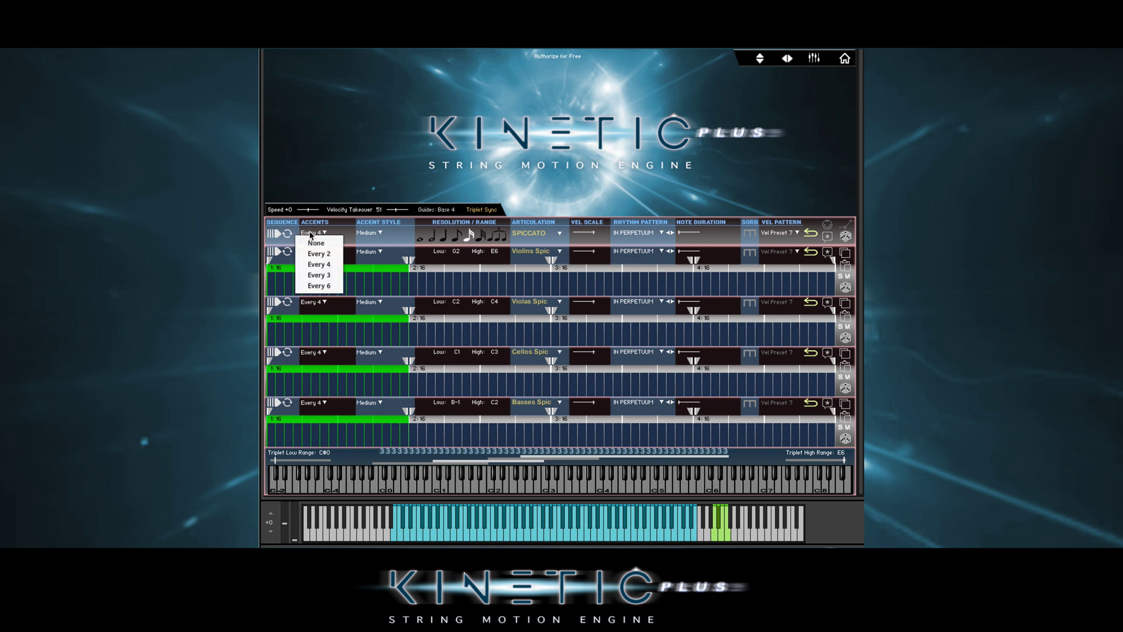
click(316, 254)
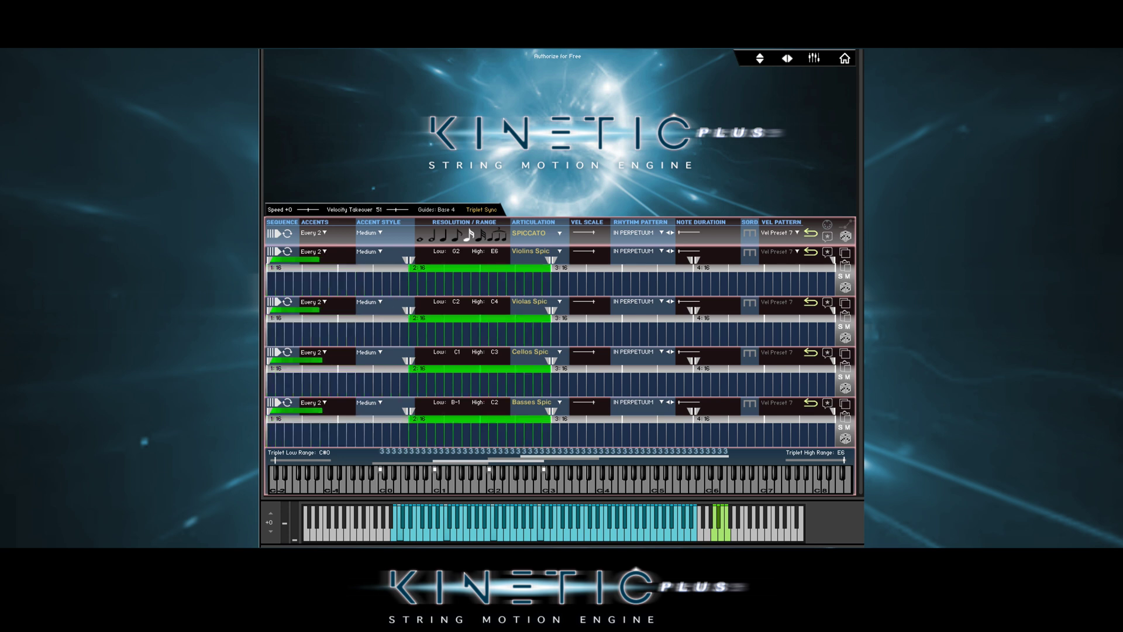
- Change the accents for all sections to Every 3, then Every 6, and set the accent style to Strong
click(311, 234)
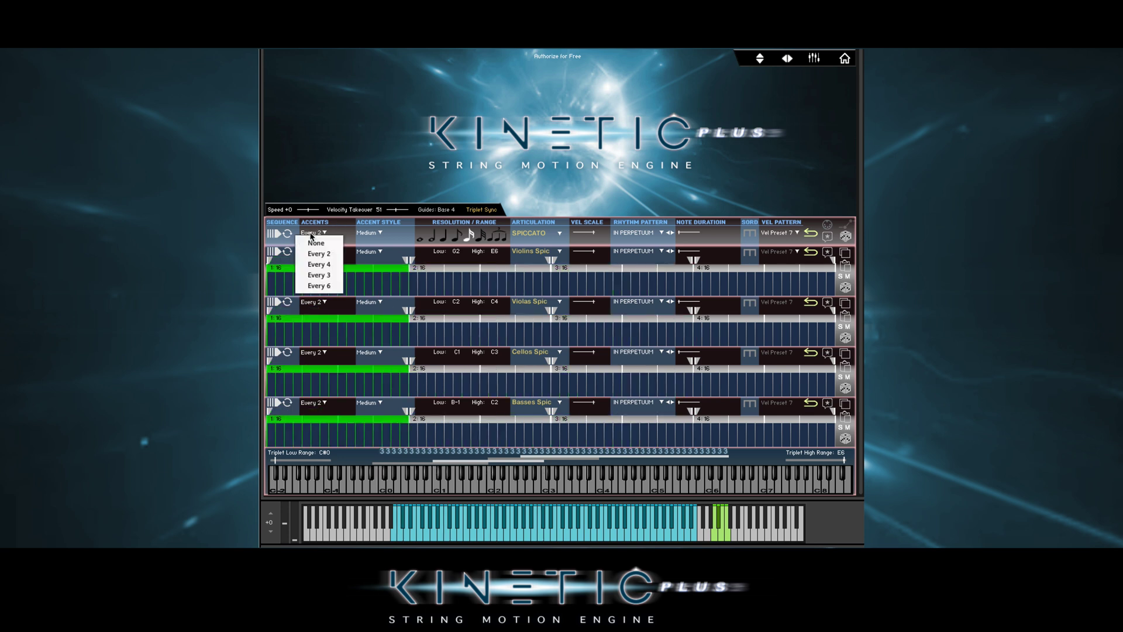
click(318, 275)
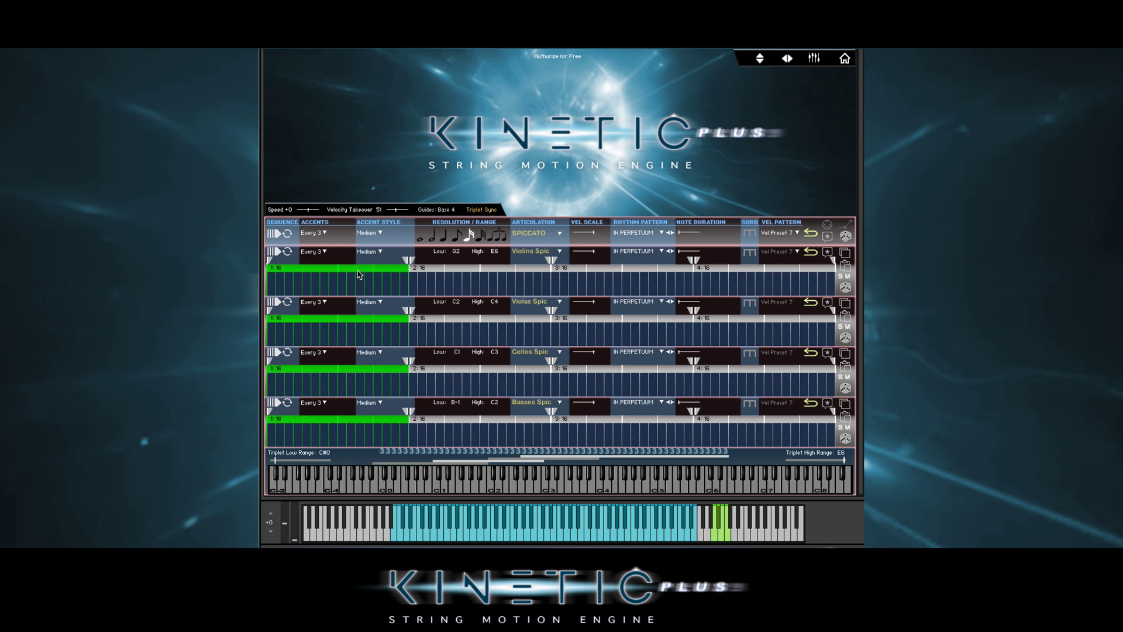
click(315, 234)
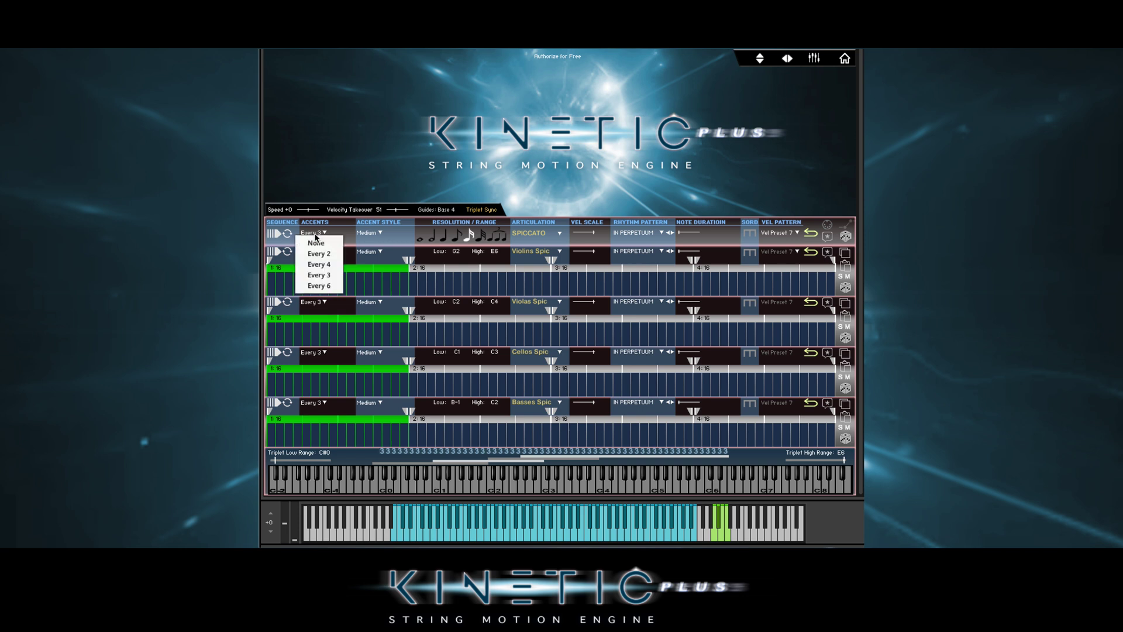
click(318, 286)
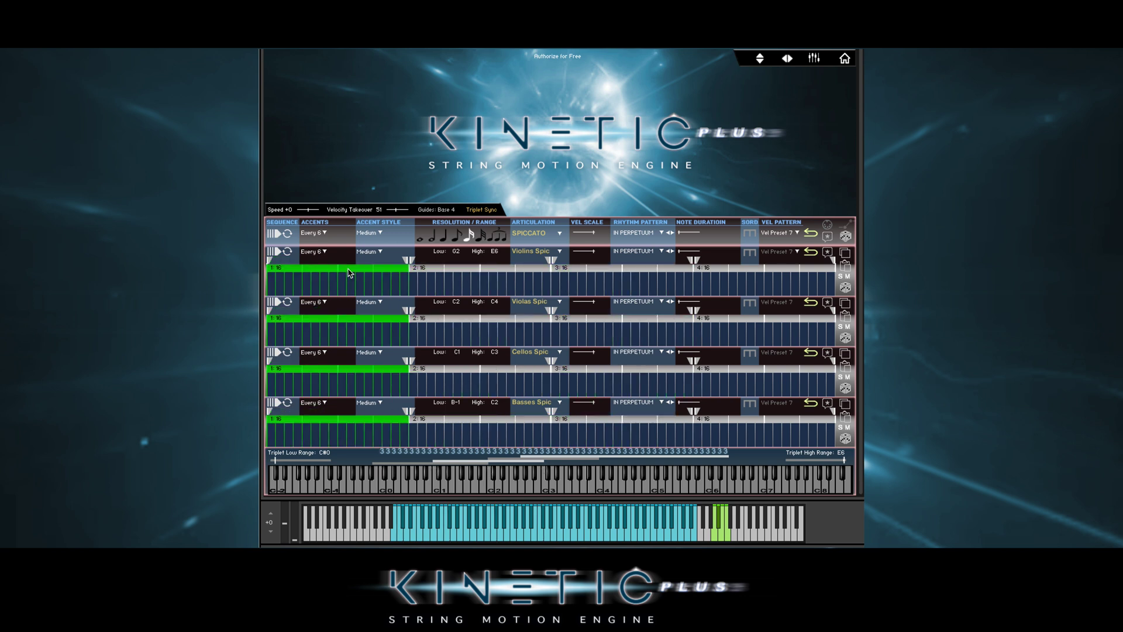
click(366, 234)
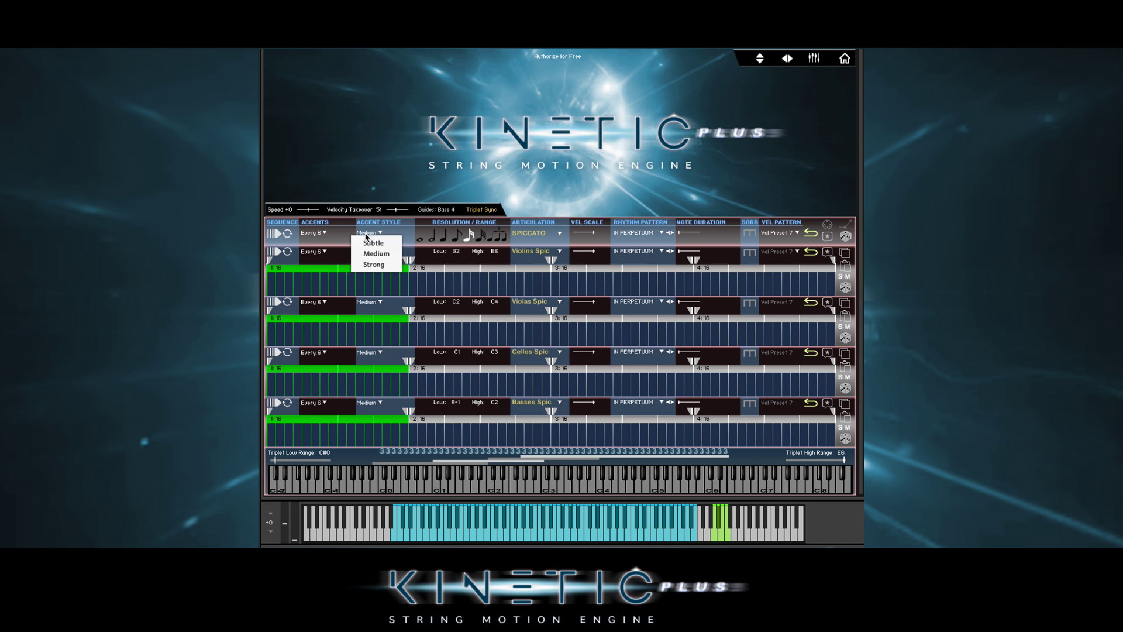
click(375, 266)
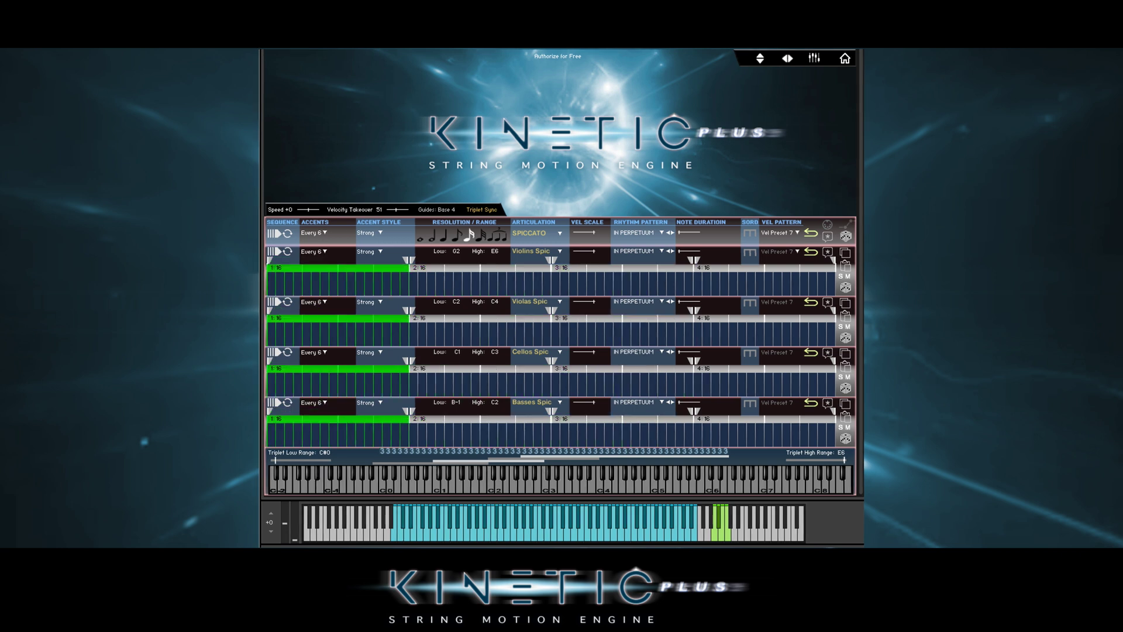
- Reset the velocity pattern for all sections and apply the Chaos rhythm pattern to them
click(811, 235)
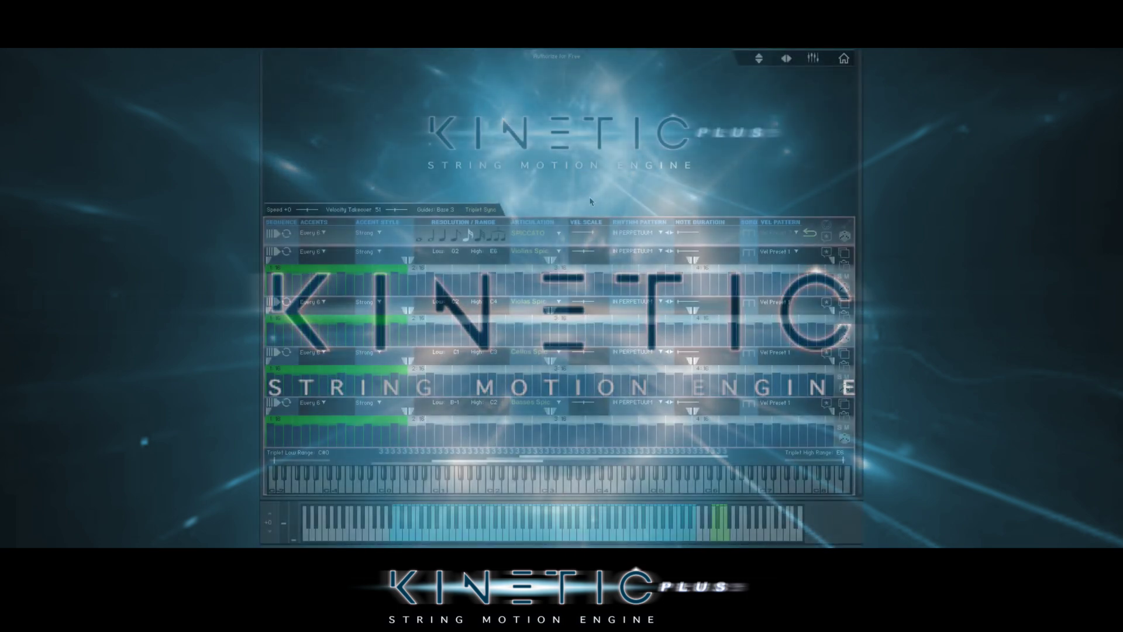
click(635, 233)
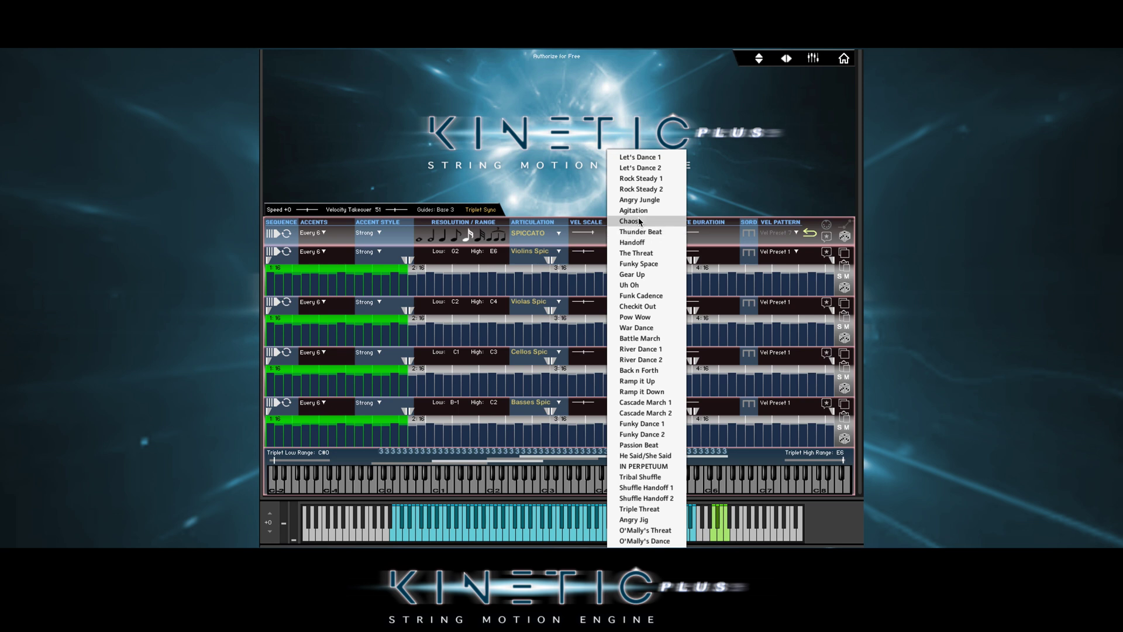
click(629, 221)
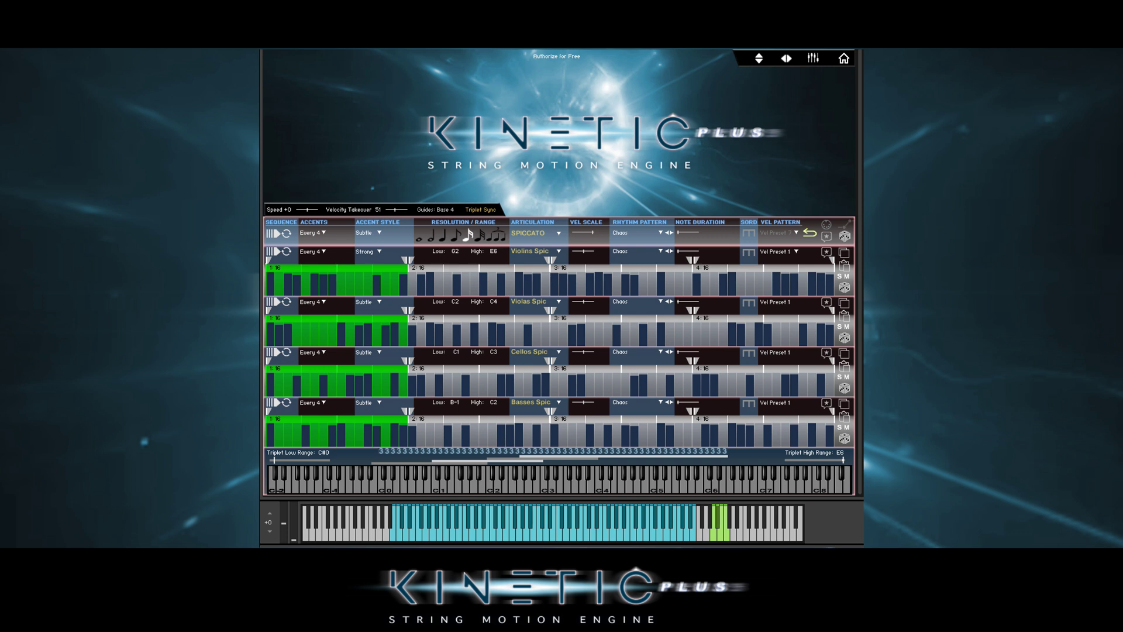
- Assign the rhythm patterns Funk Cadence to Violins, Cascade March 2 to Violas, Funky Dance 2 to Cellos and Agitation to Basses
click(635, 251)
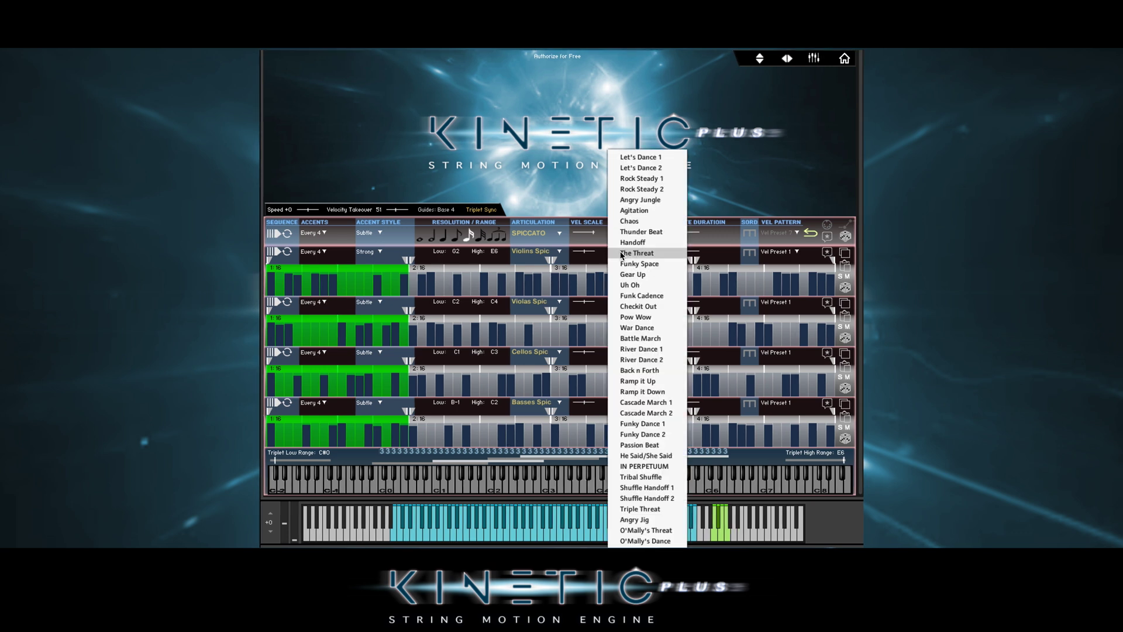
click(637, 299)
click(623, 303)
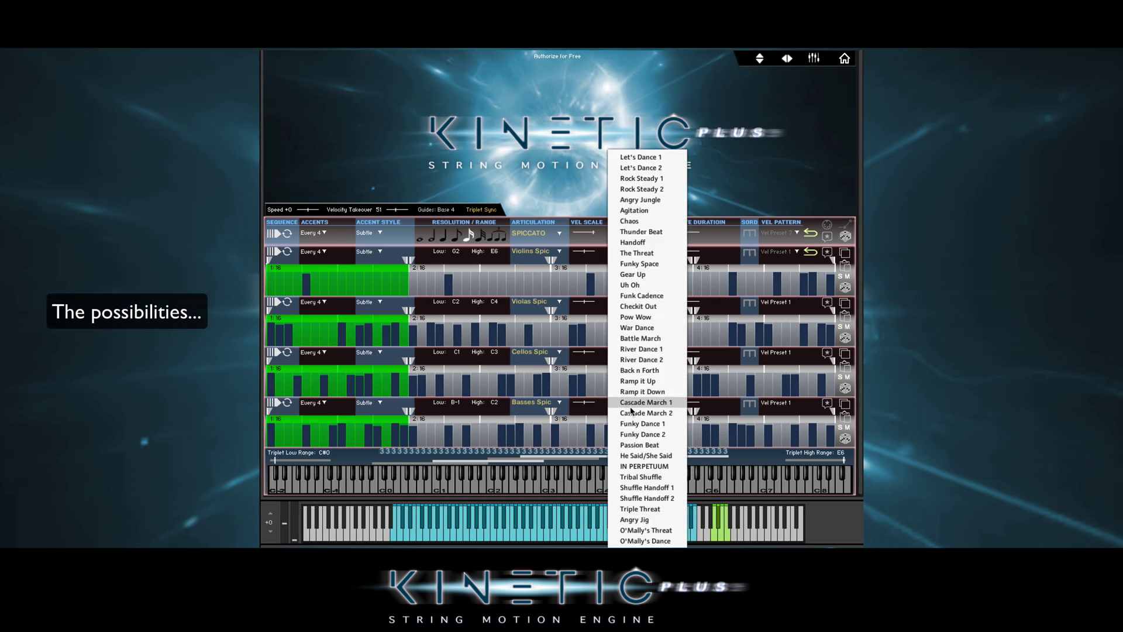
click(634, 414)
click(623, 351)
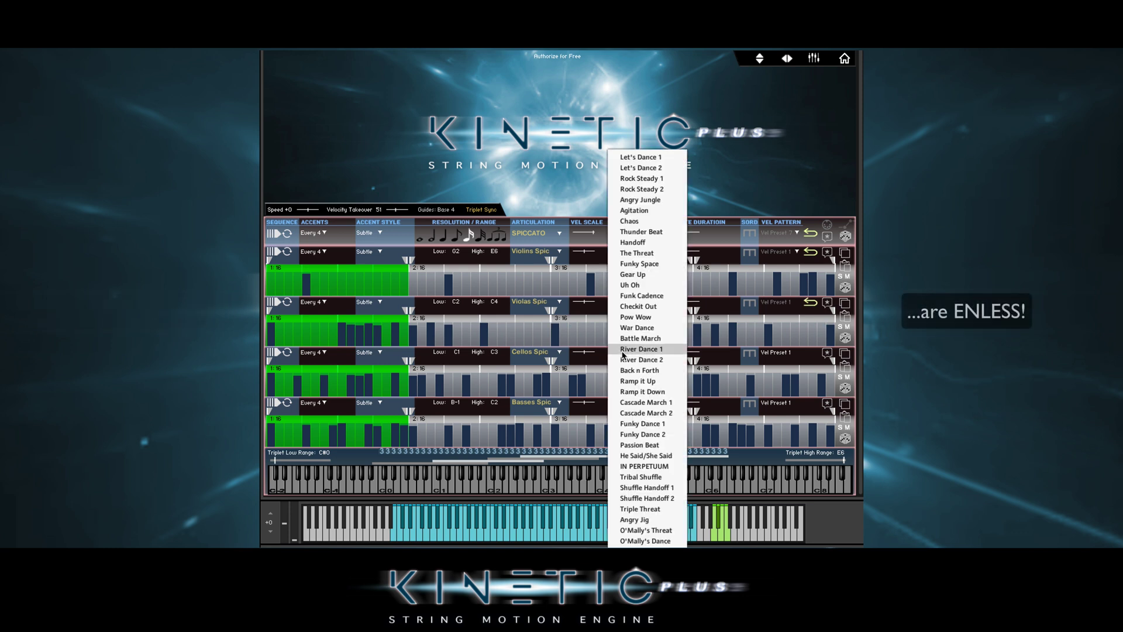
click(626, 436)
click(622, 401)
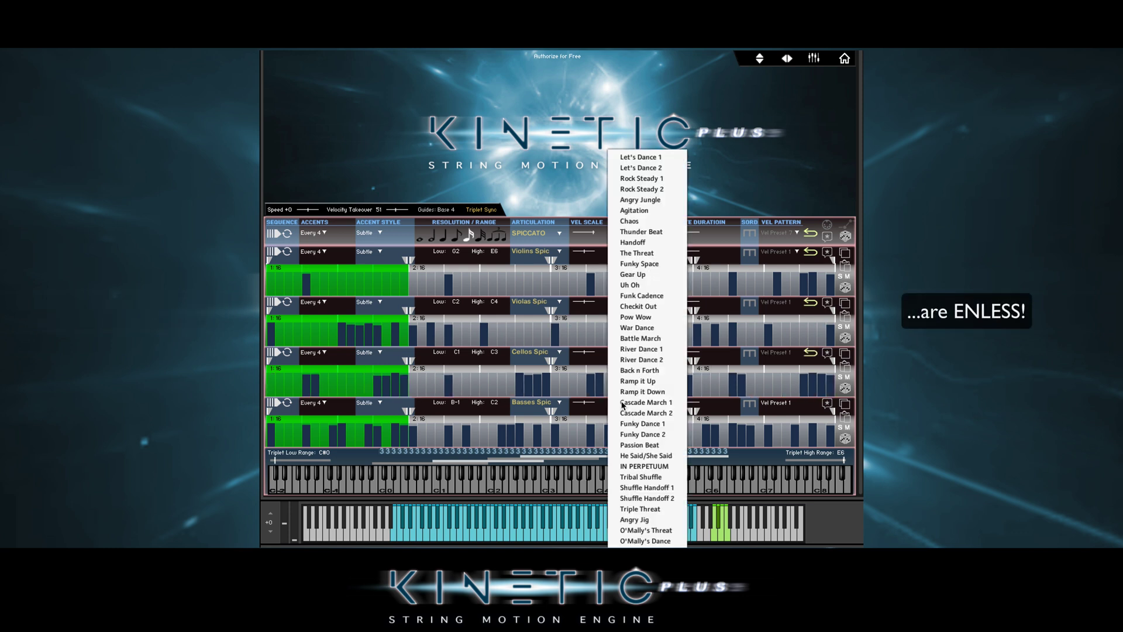
click(624, 211)
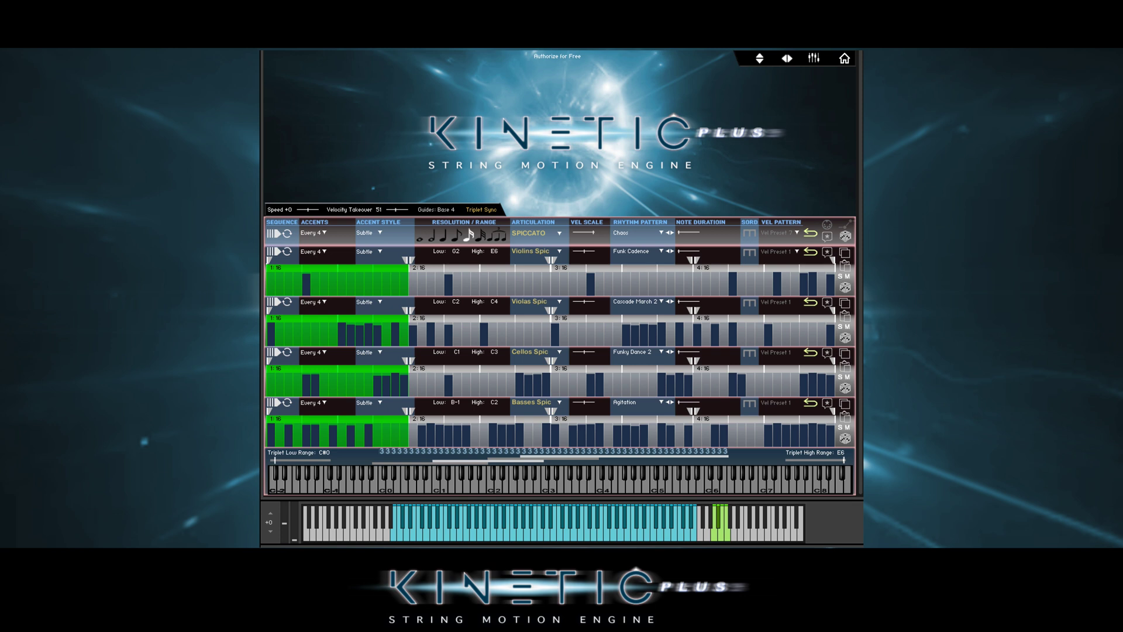
- Copy measure 2 of the Violins sequence and paste it into Cellos measure 4, Violas measures 1 and 3, and Basses measure 2
click(460, 272)
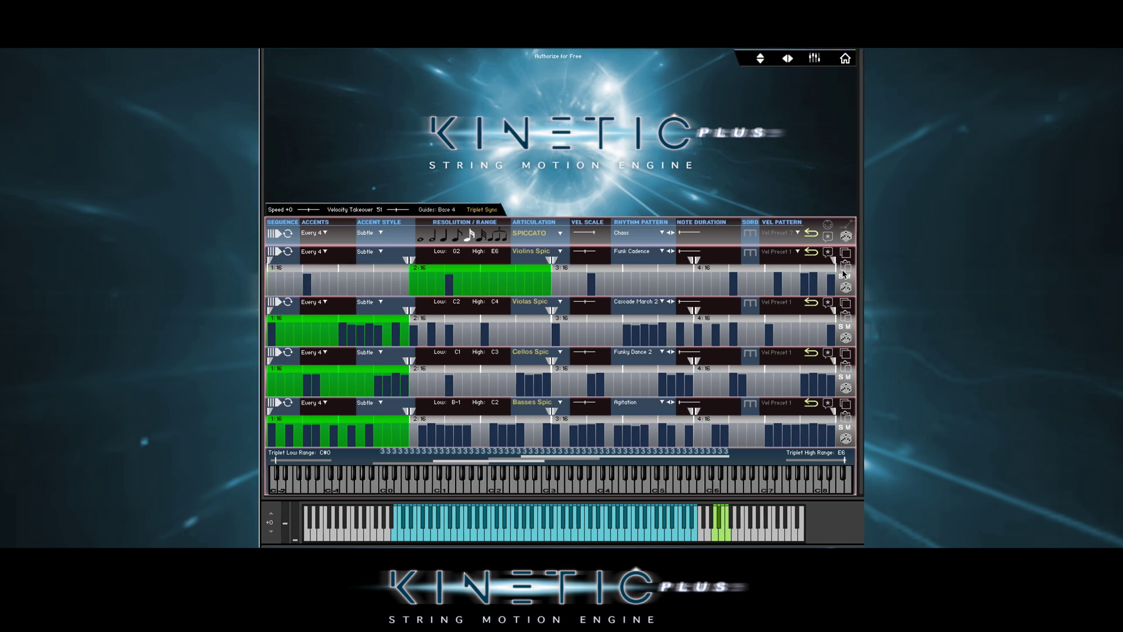
click(846, 253)
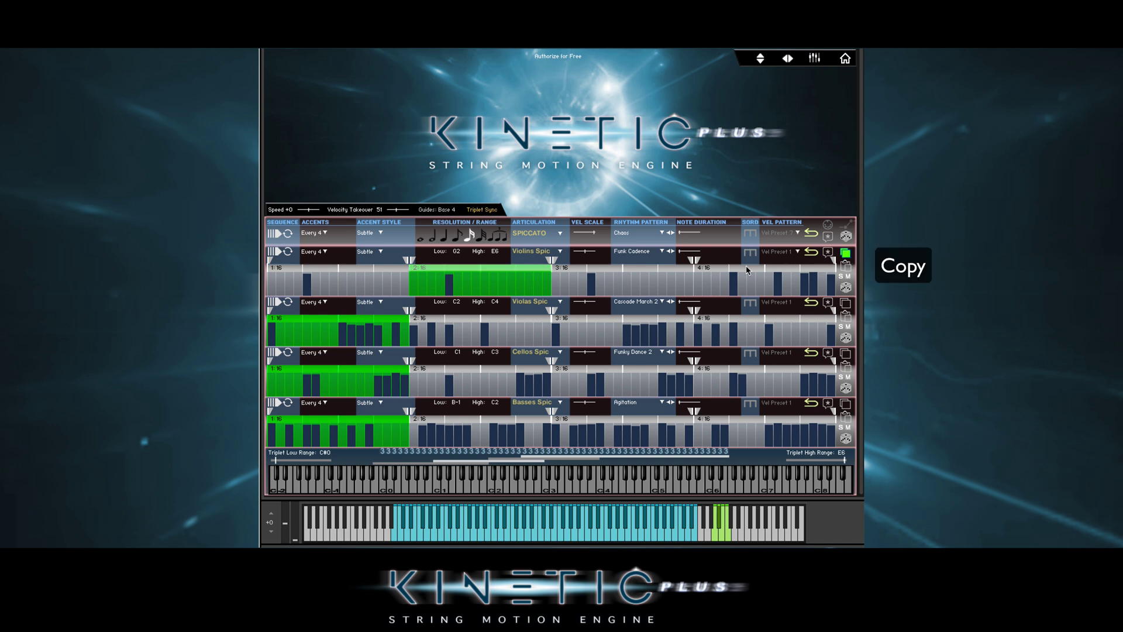
click(783, 368)
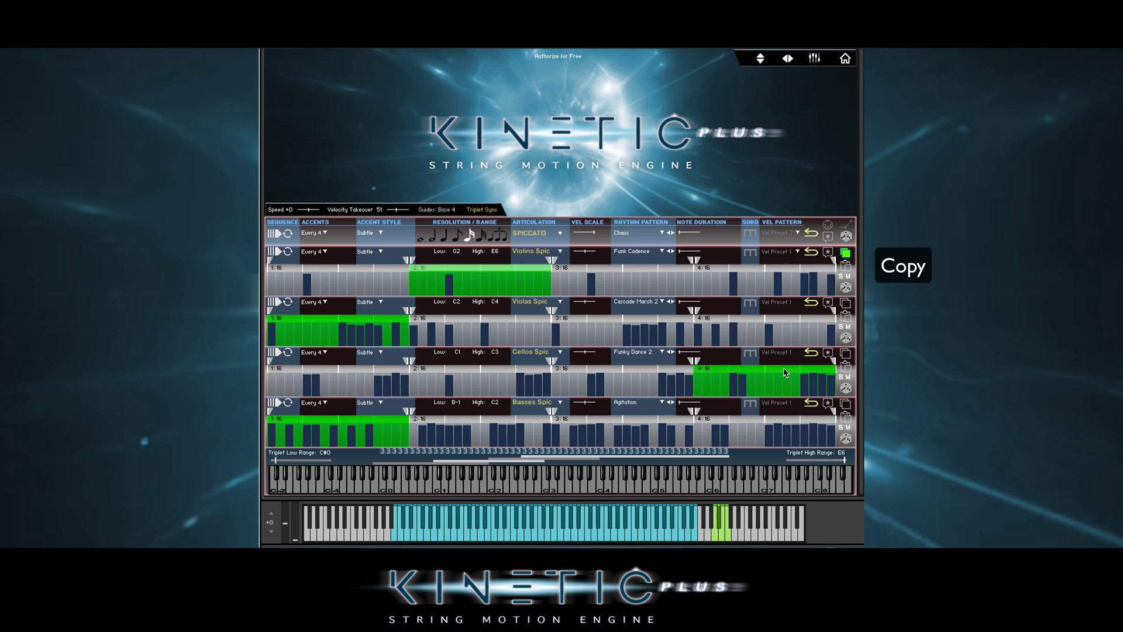
click(846, 367)
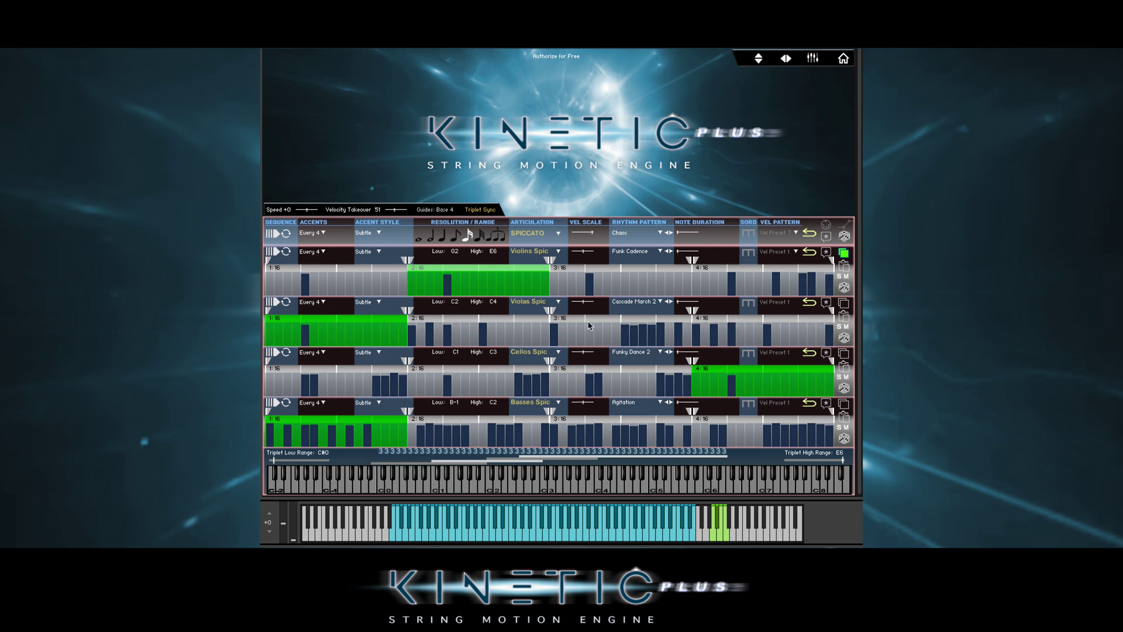
click(660, 323)
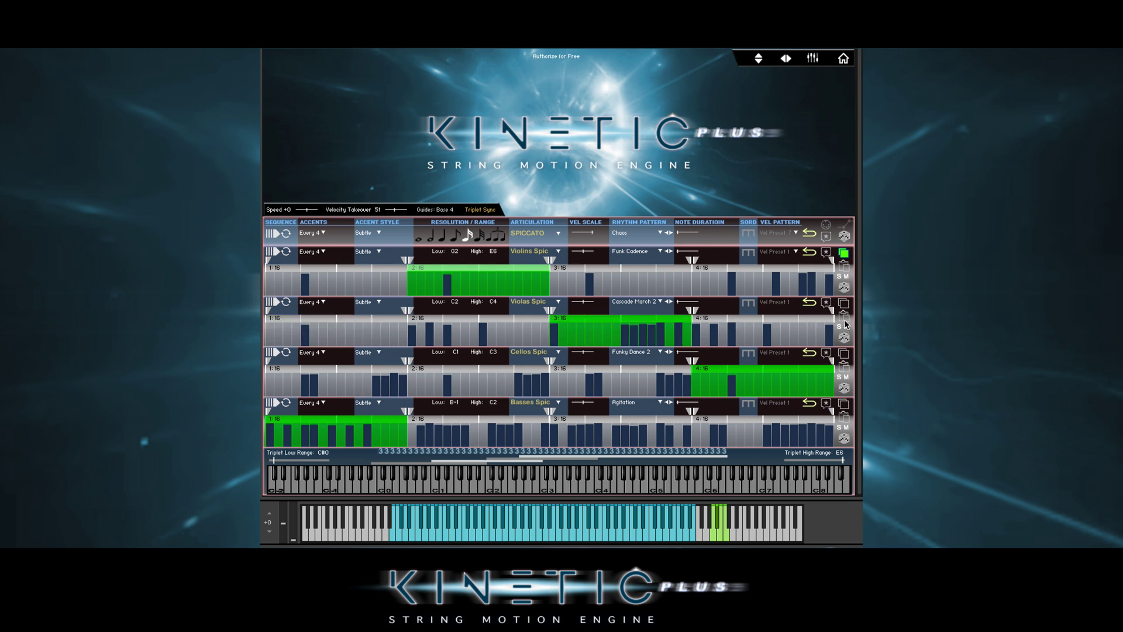
click(506, 419)
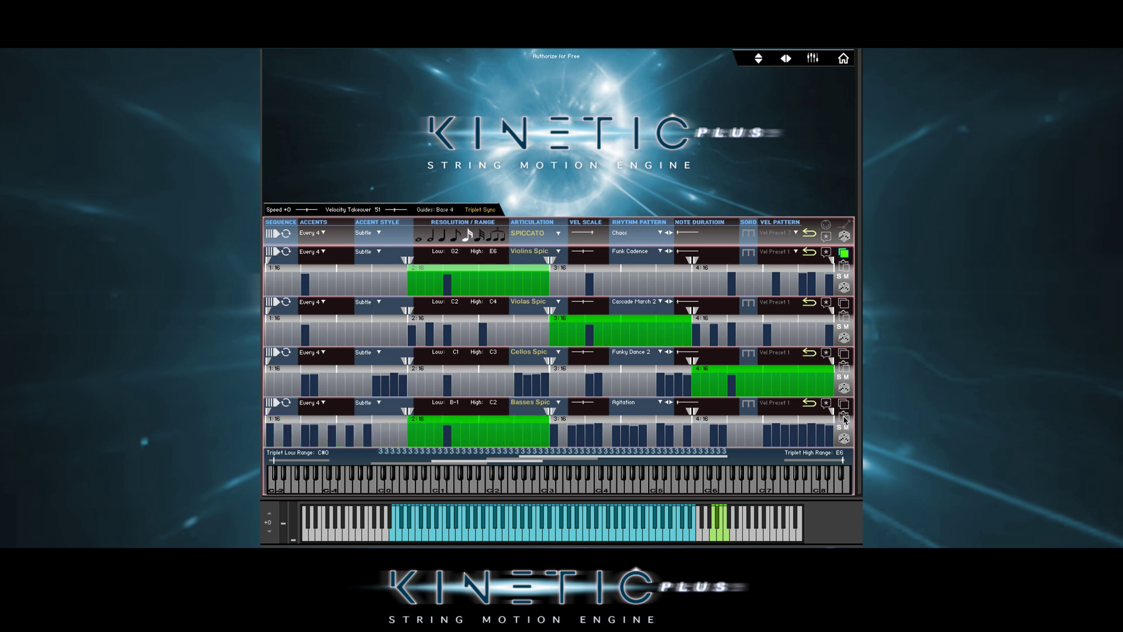
- Paste the copied Violins measure into Basses measures 4 and 1, and turn copy mode off
click(791, 422)
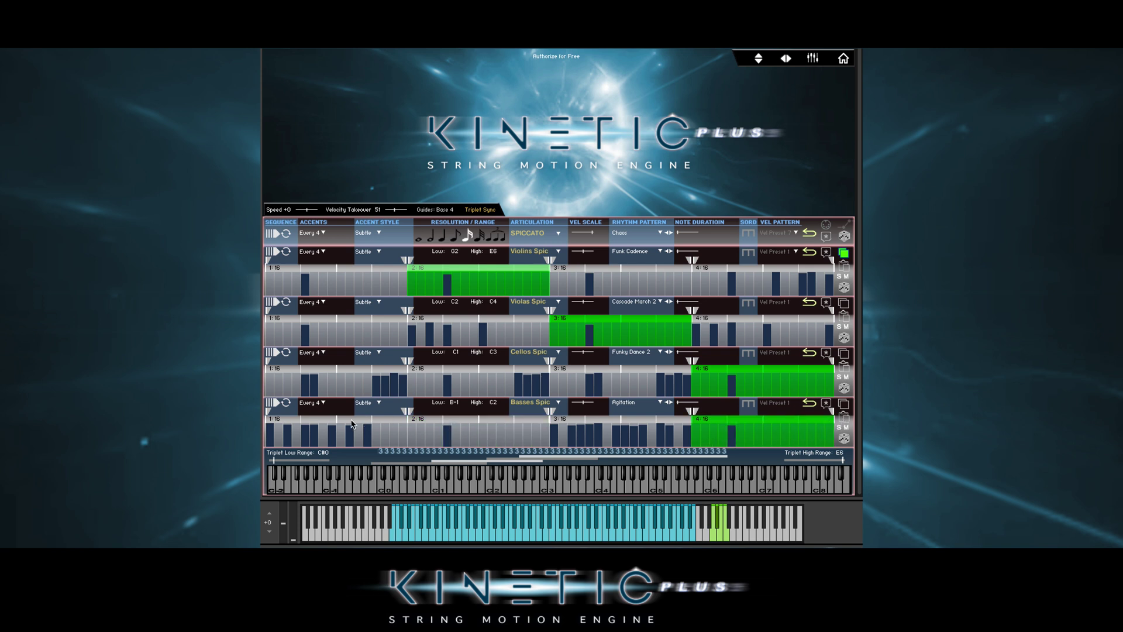
click(330, 423)
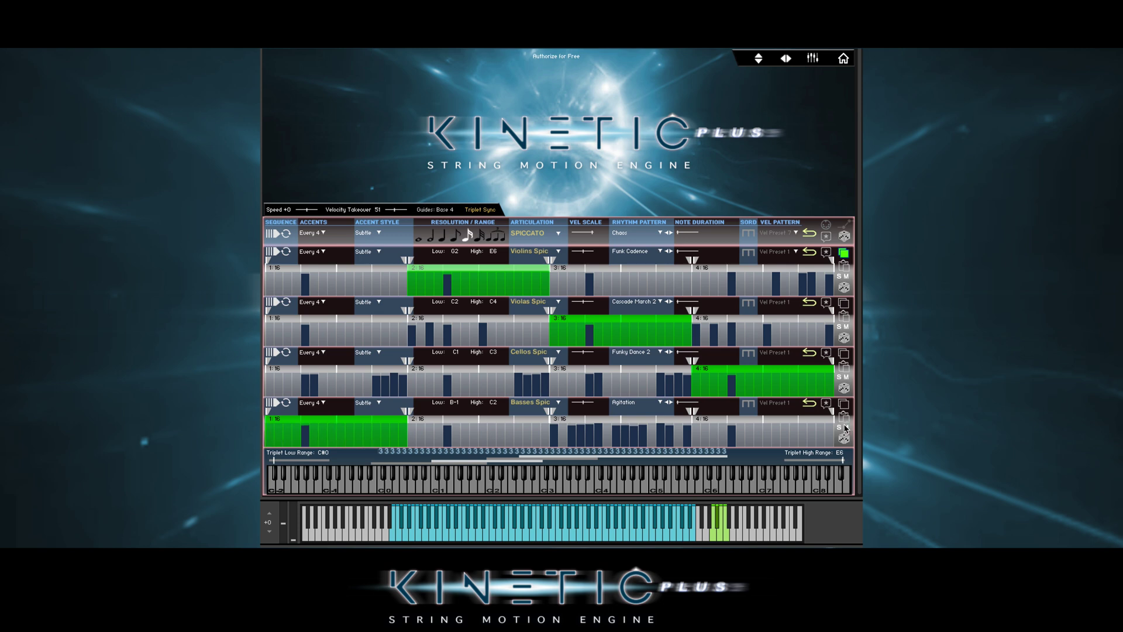
click(843, 255)
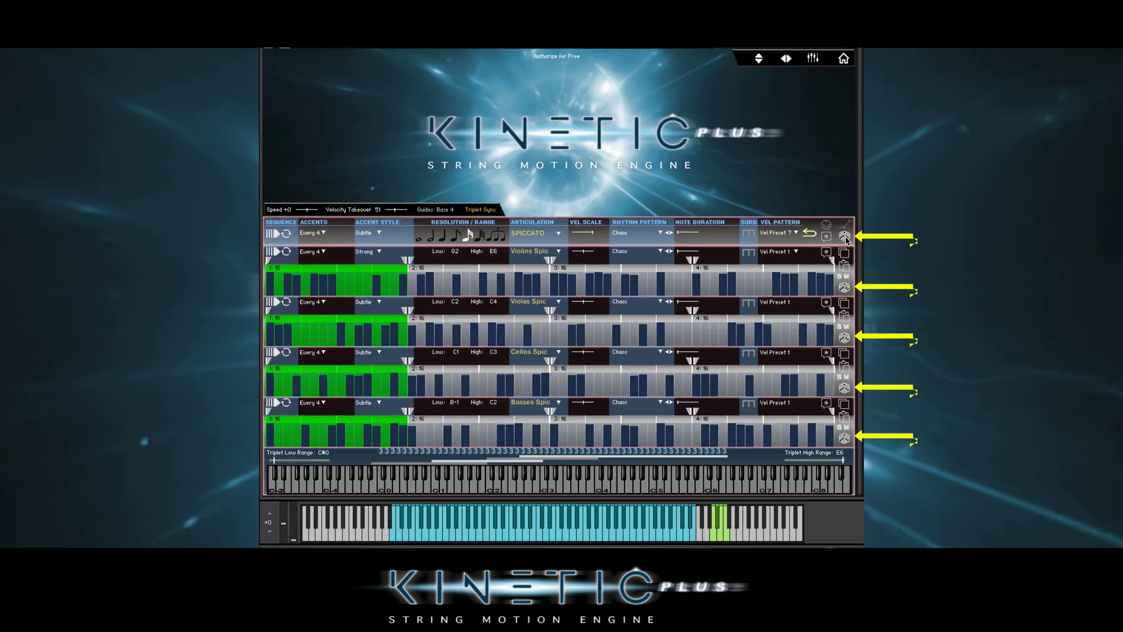
- Randomize the step velocities of all four string sections at once
click(844, 235)
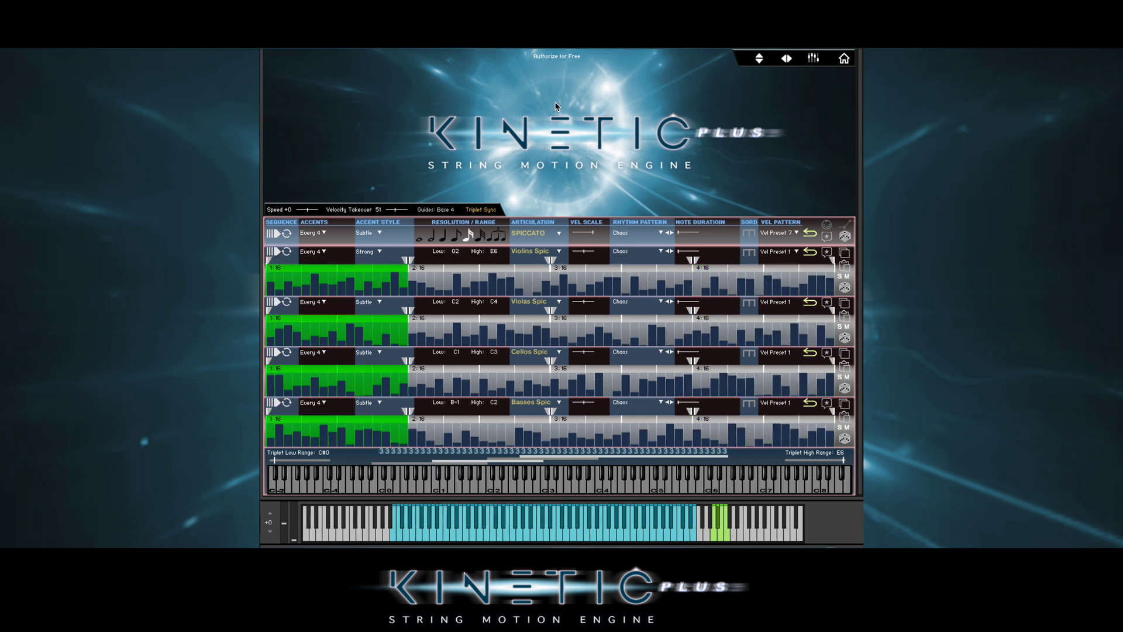
- Switch the articulation of all sections to Pizzicato, Marcato, Detache, Col Legno and Bartok Pizz in turn
click(526, 233)
click(527, 255)
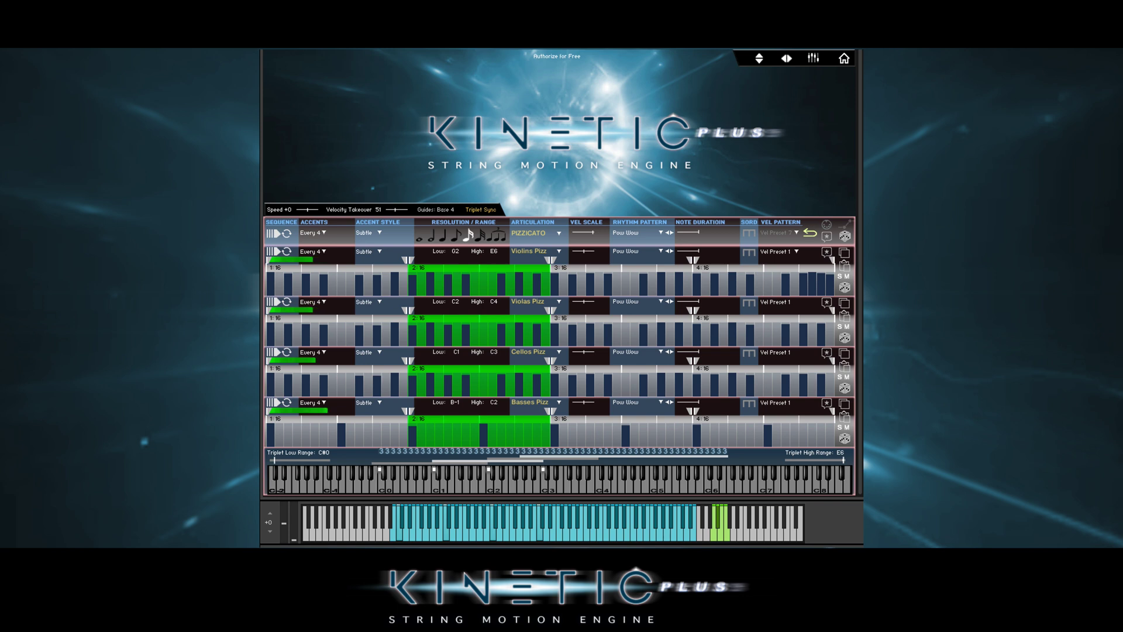
click(535, 231)
click(533, 267)
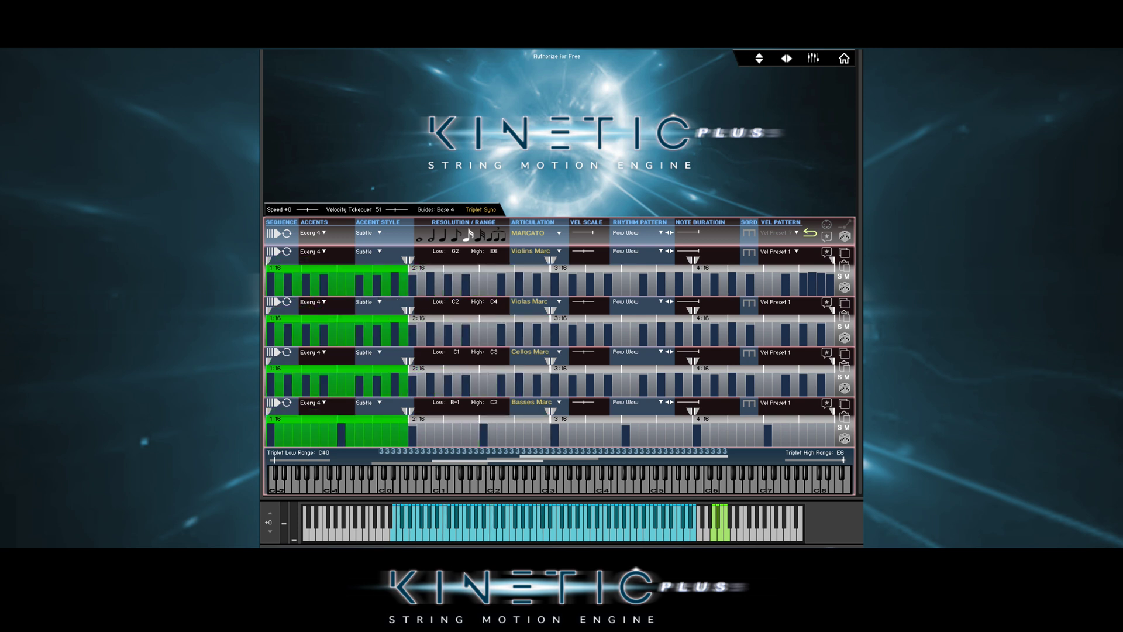
click(535, 233)
click(533, 249)
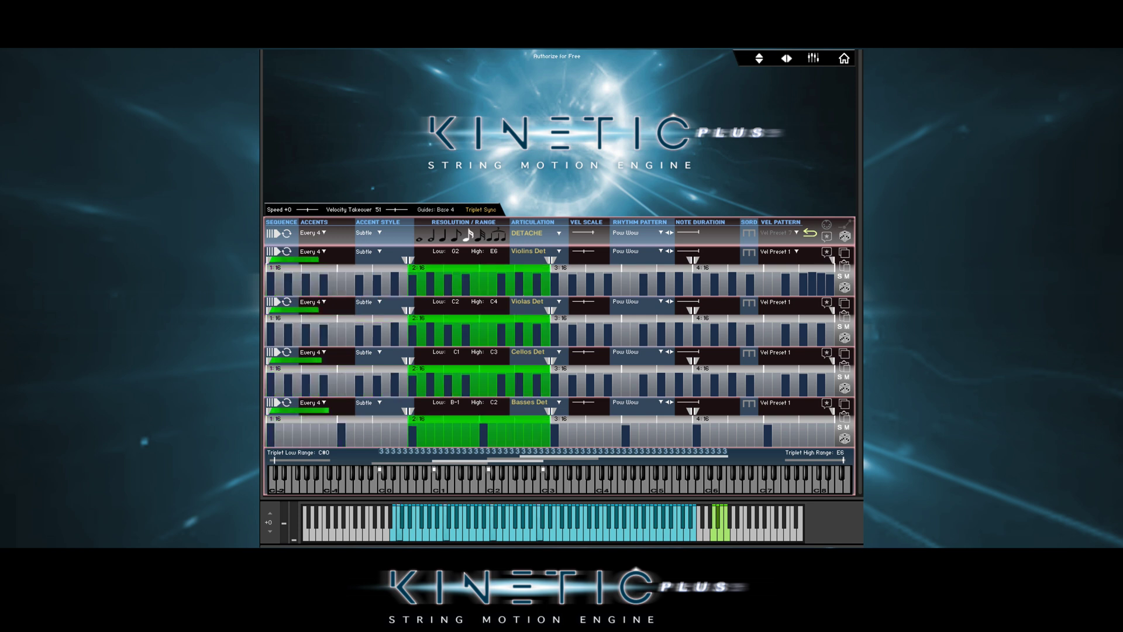
click(534, 236)
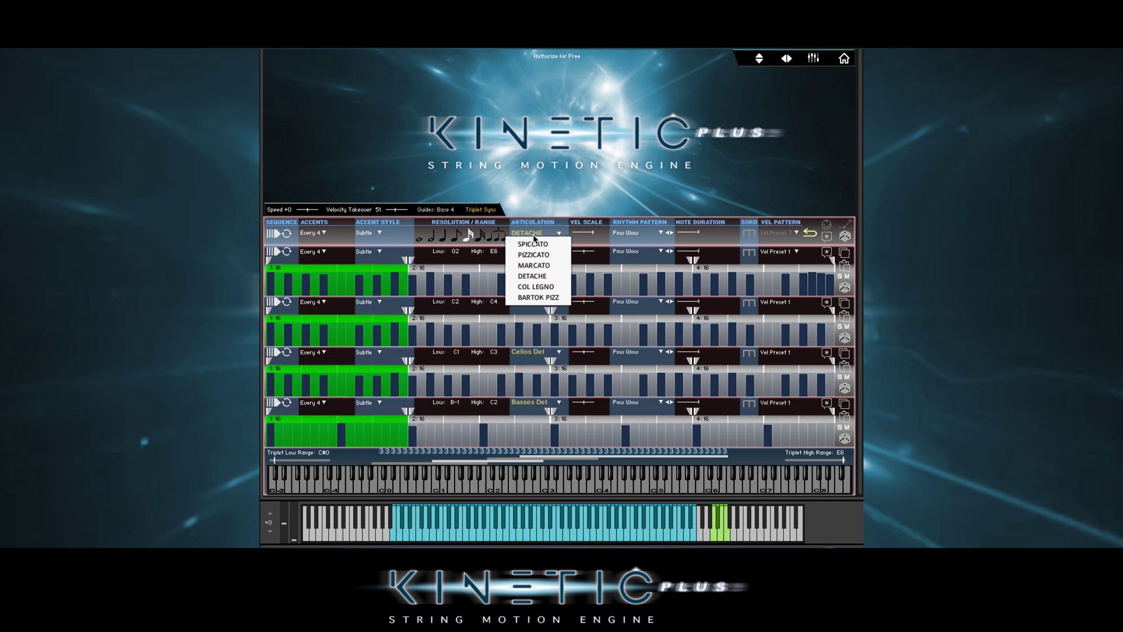
click(535, 286)
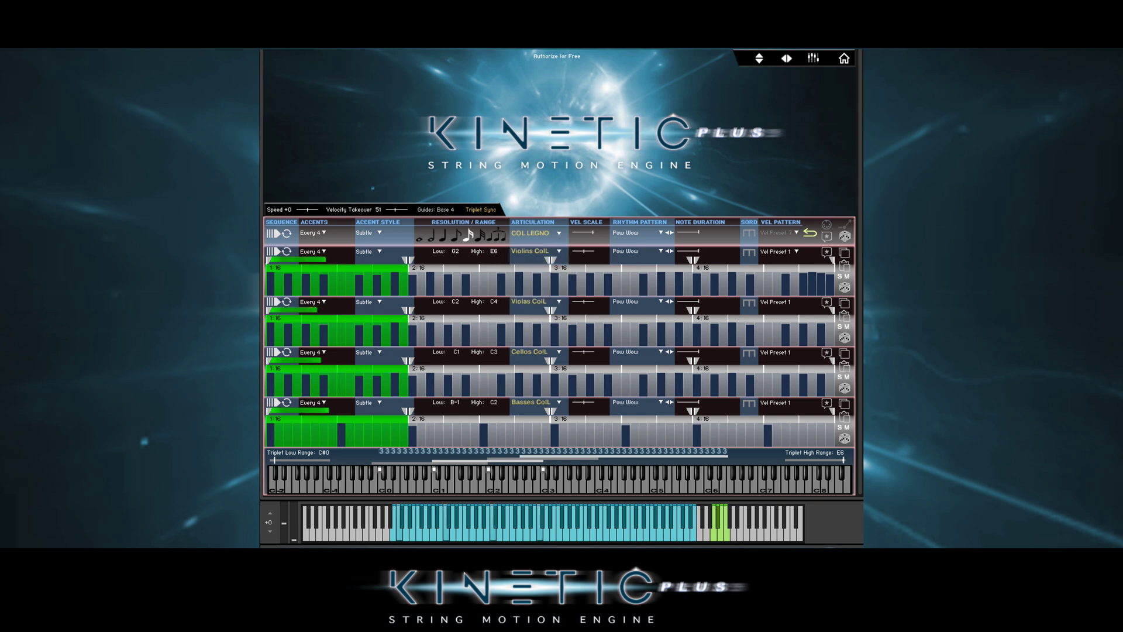
click(534, 233)
click(533, 299)
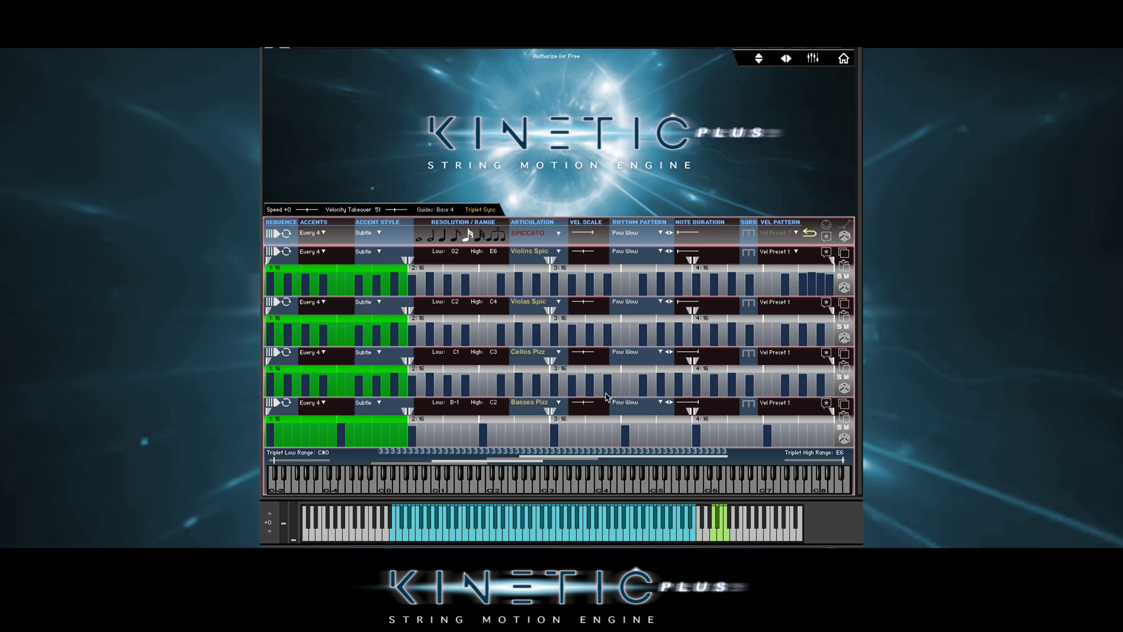
- Assign the Cellos Pizz articulation to the Cellos section only
click(531, 352)
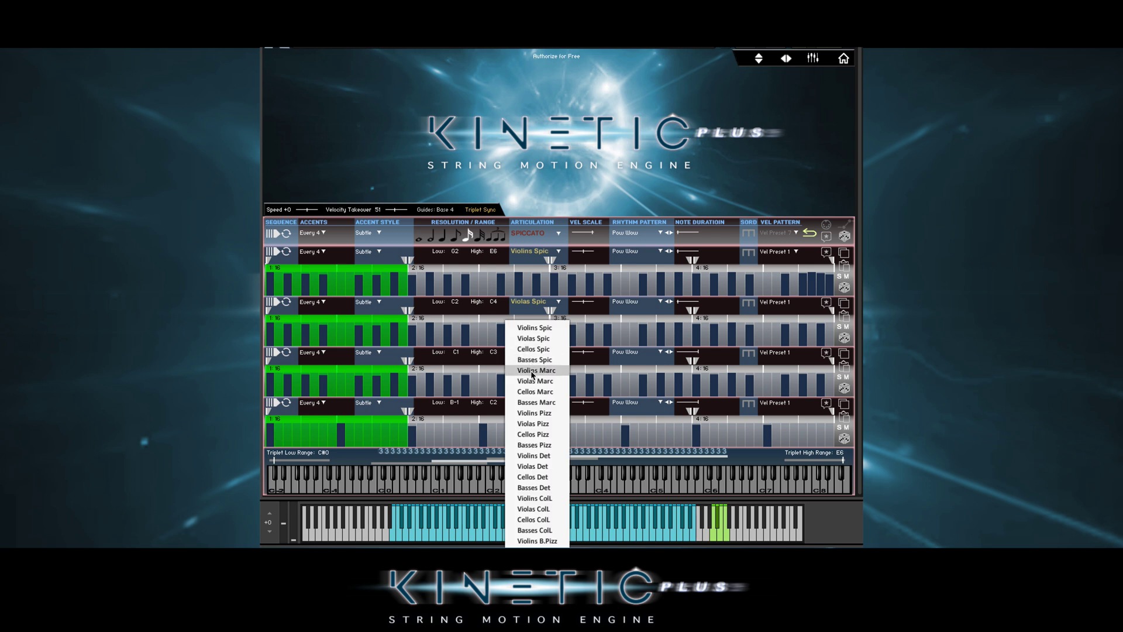
click(532, 436)
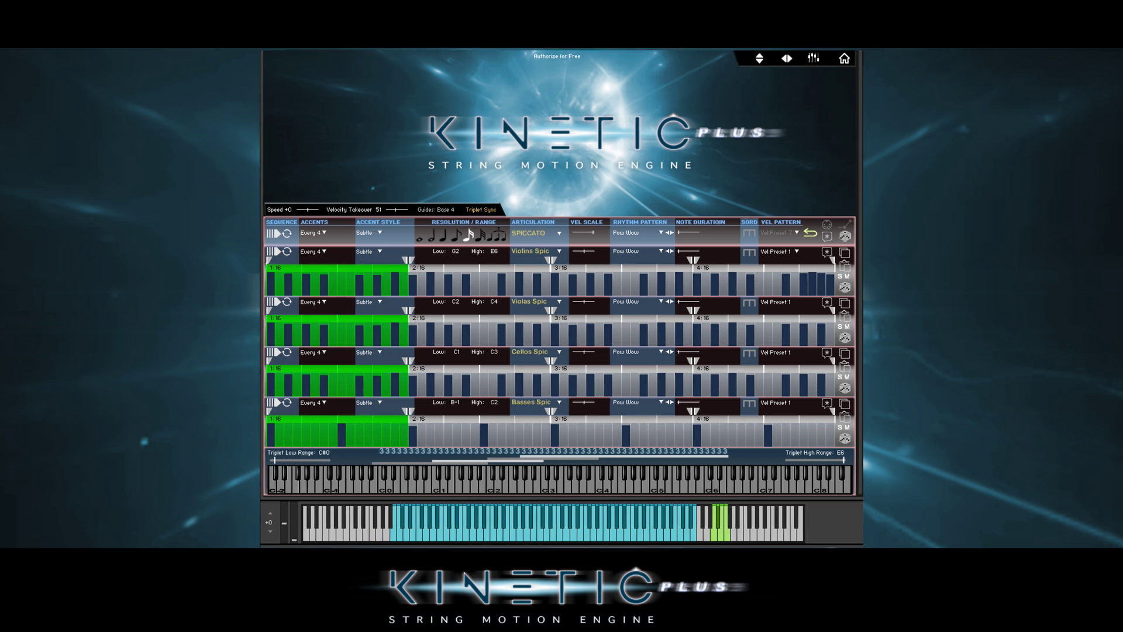
- Raise the note duration for all sections and lower it again
drag(680, 237, 724, 237)
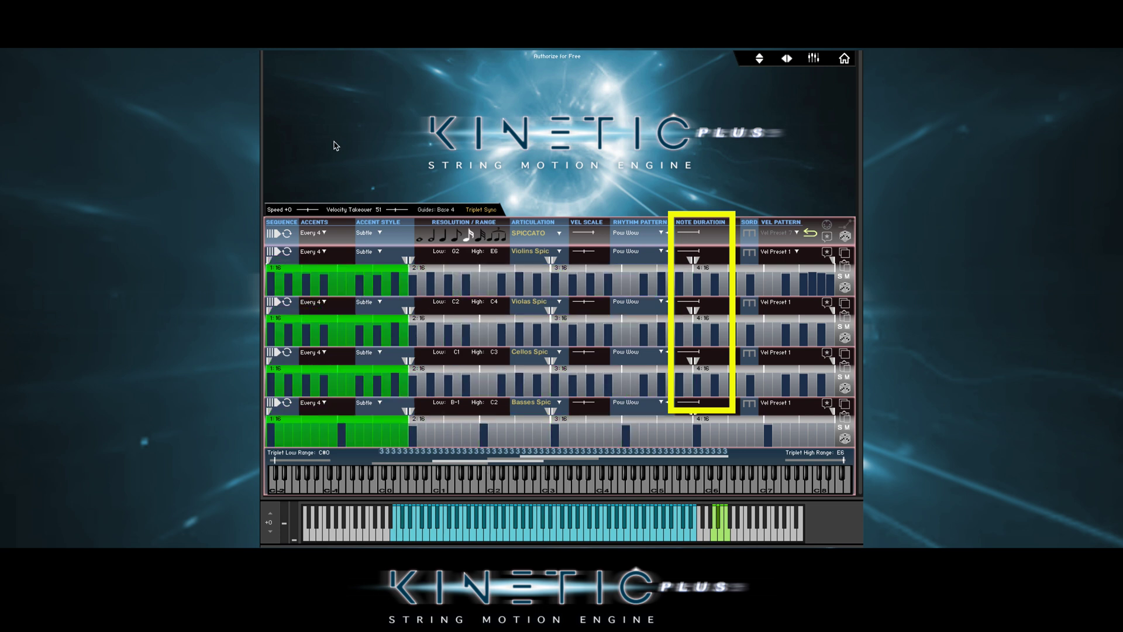
drag(706, 235, 640, 240)
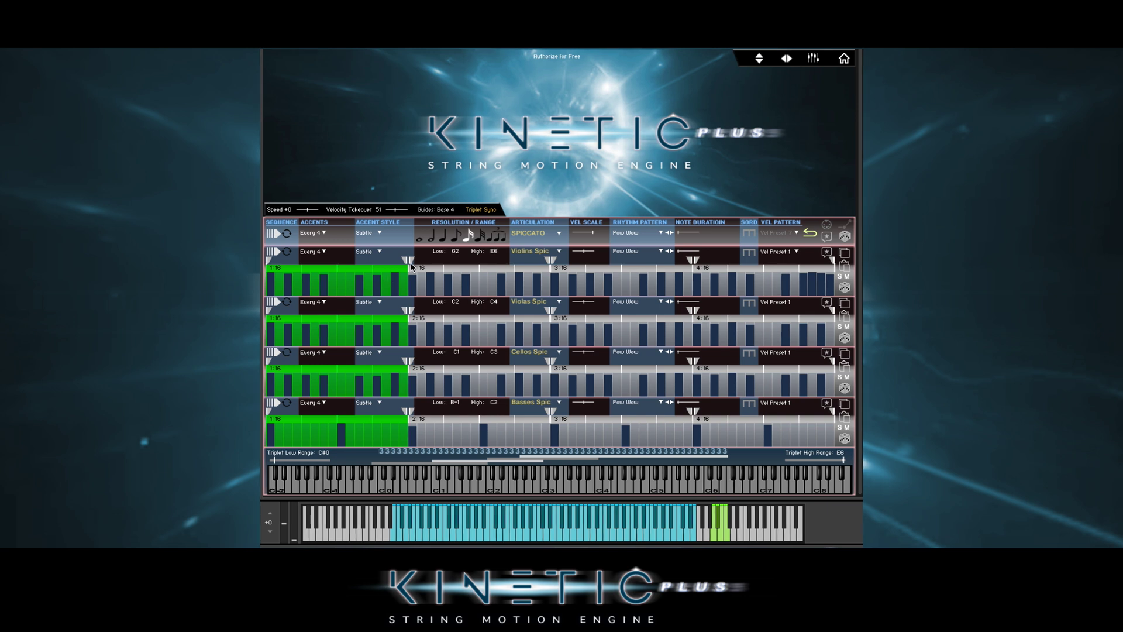
- Resize Violins measures 1, 2 and 3 to 19, 8 and 8 steps, and Violas measures 1 and 2 to 21 and 6 steps
drag(410, 261, 482, 263)
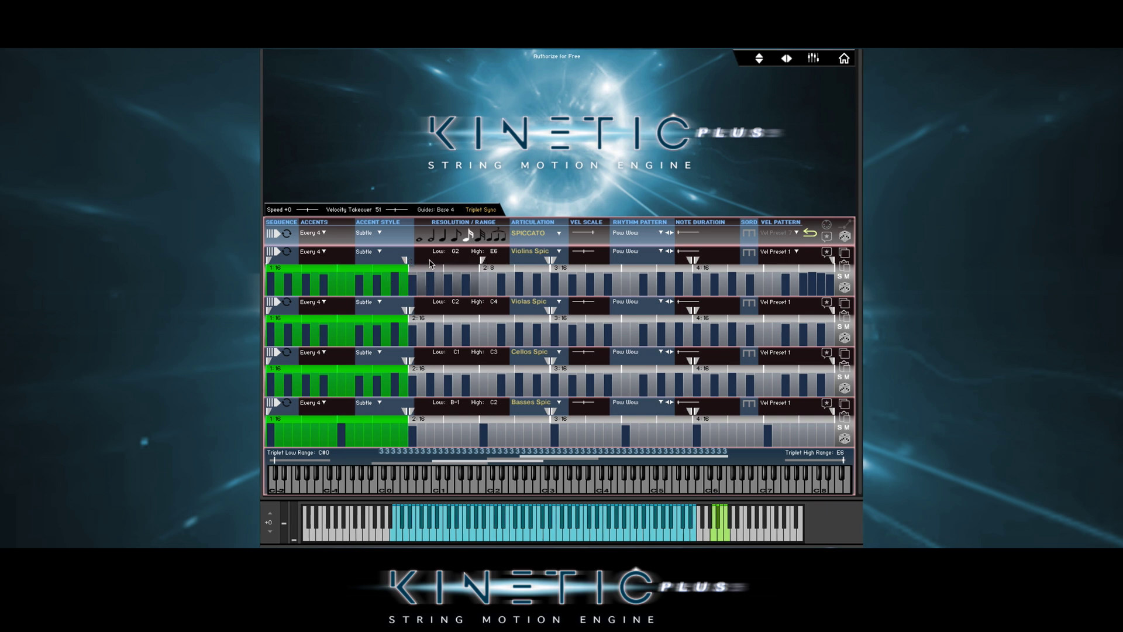
drag(407, 260, 433, 262)
drag(408, 310, 502, 312)
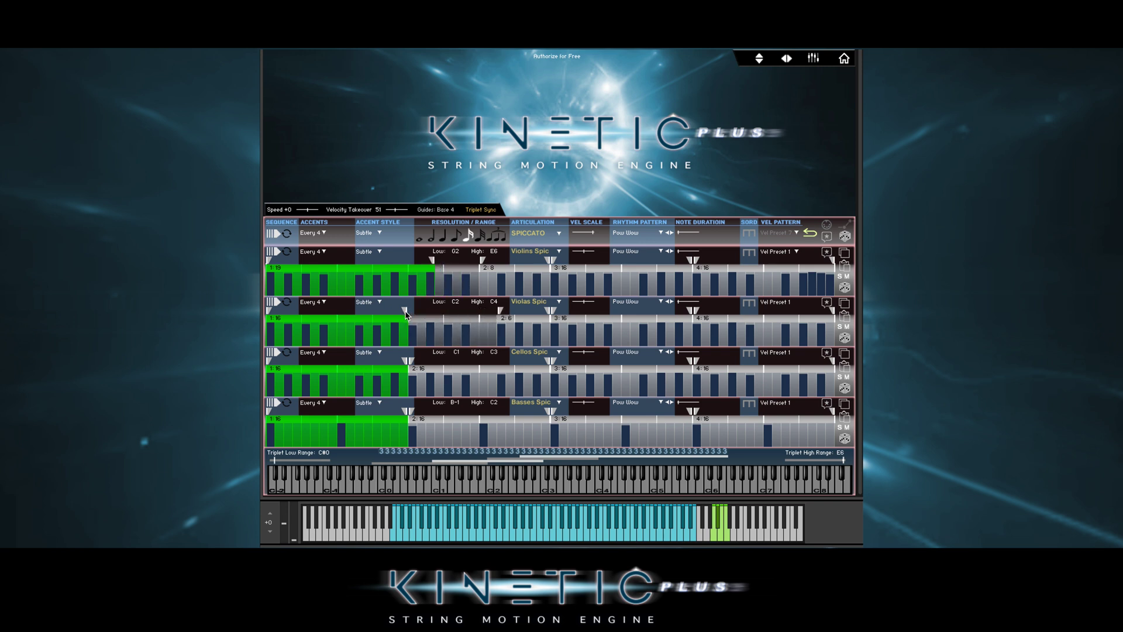
drag(408, 310, 451, 313)
drag(693, 261, 617, 263)
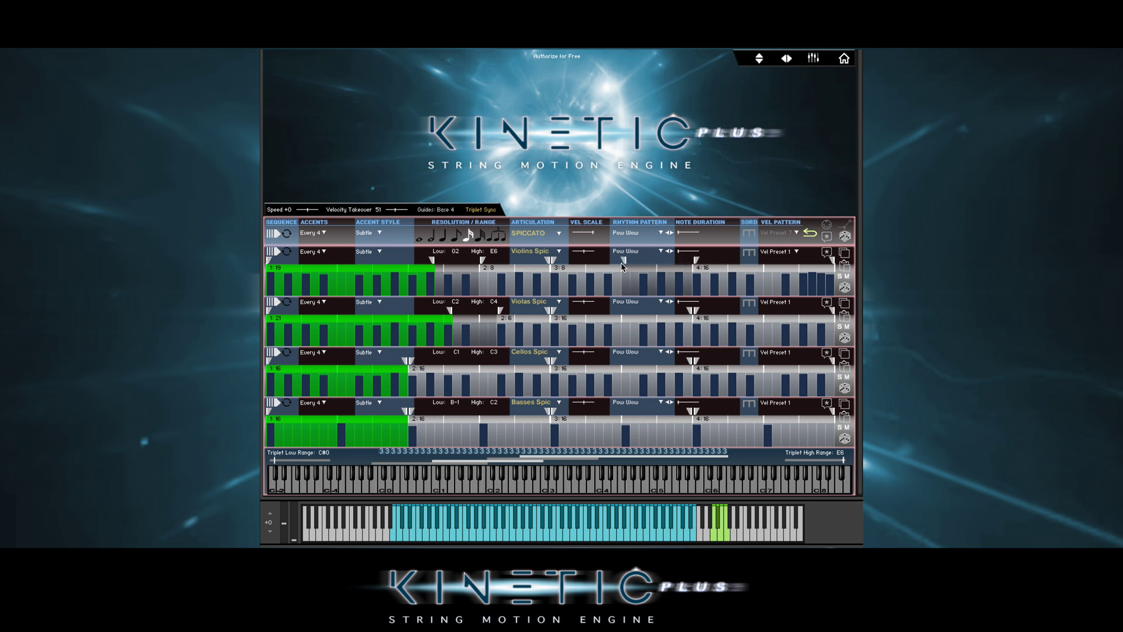
- Resize Basses measures 1, 2 and 4 to 22, 7 and 10 steps, and Violas measure 4 to 7 steps
drag(412, 413, 493, 413)
drag(407, 413, 460, 412)
drag(693, 411, 755, 411)
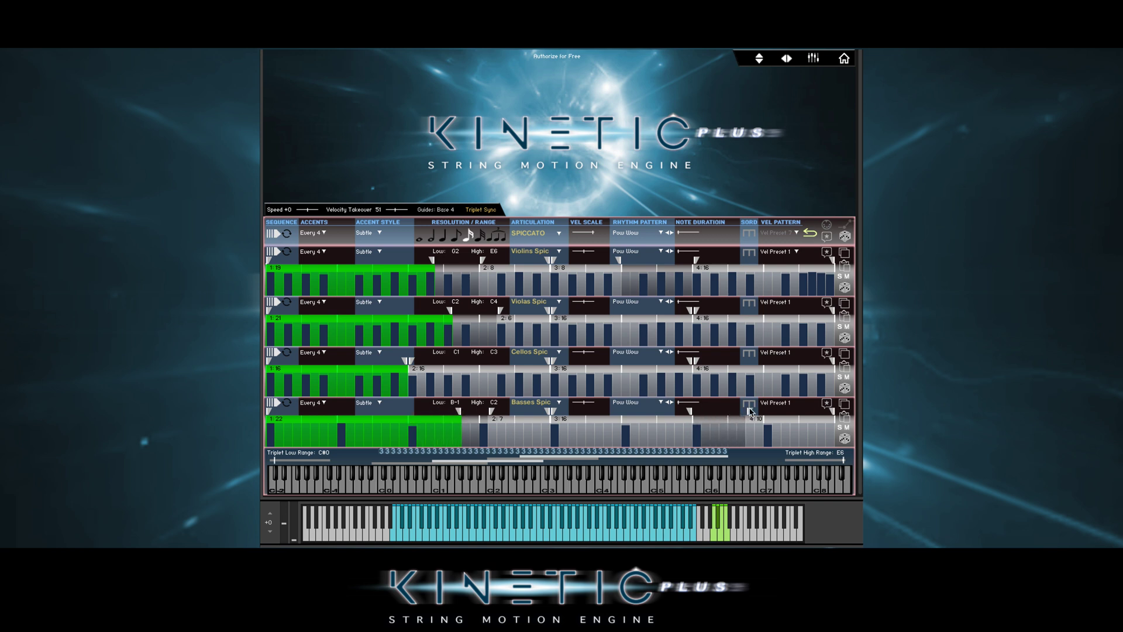
drag(693, 310, 778, 312)
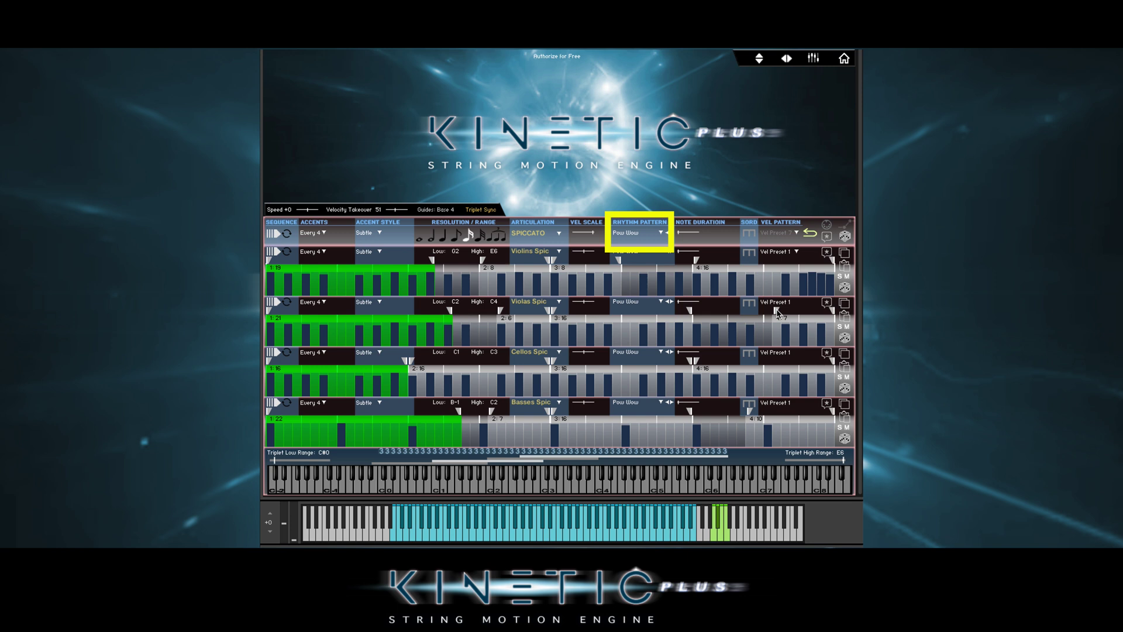
- Apply the IN PERPETUUM rhythm pattern to all sections, and replace it with Pow Wow
click(626, 234)
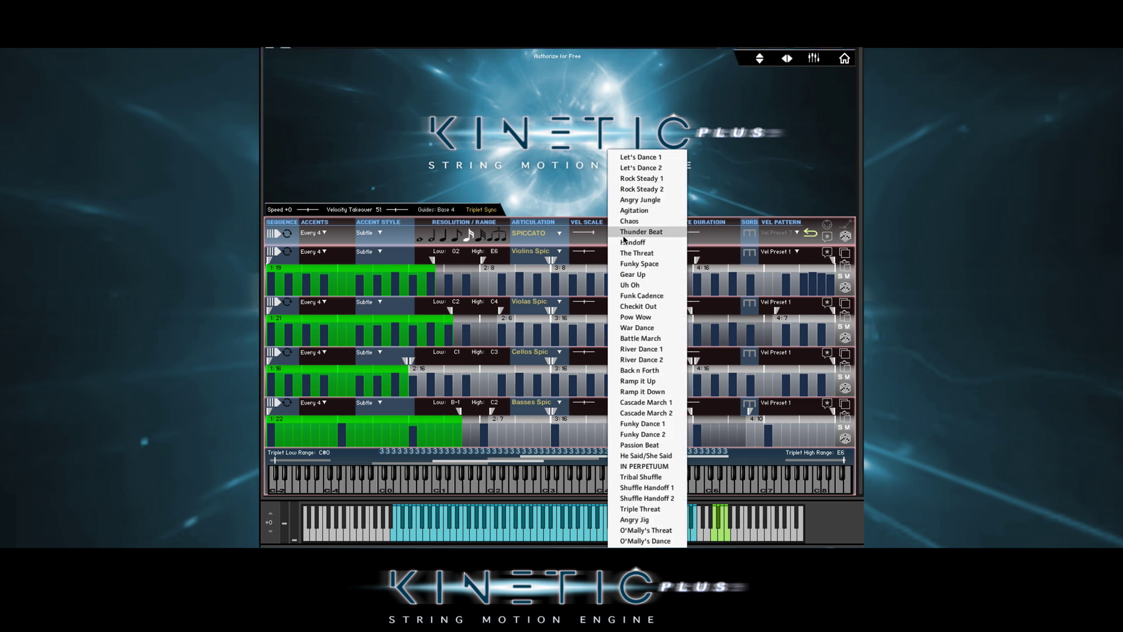
click(633, 466)
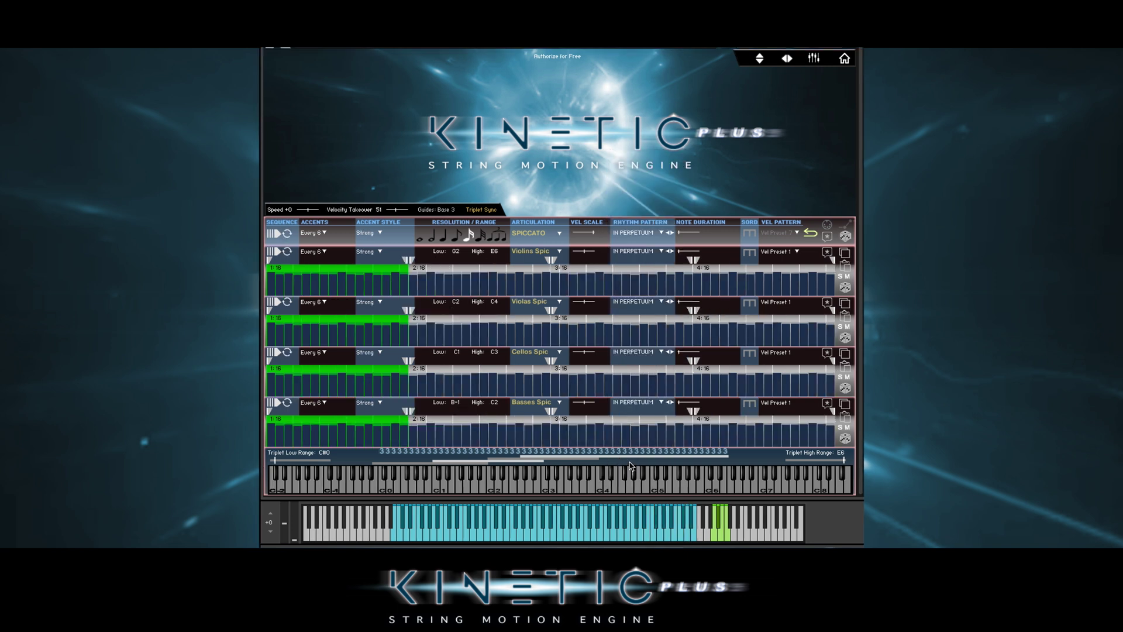
click(637, 233)
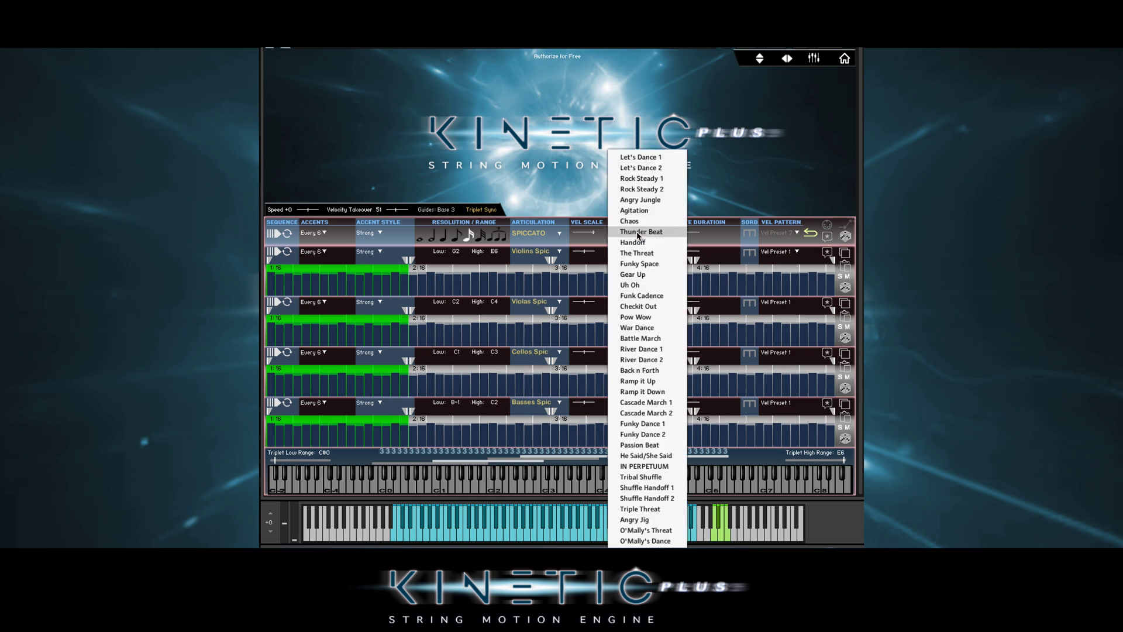
click(635, 316)
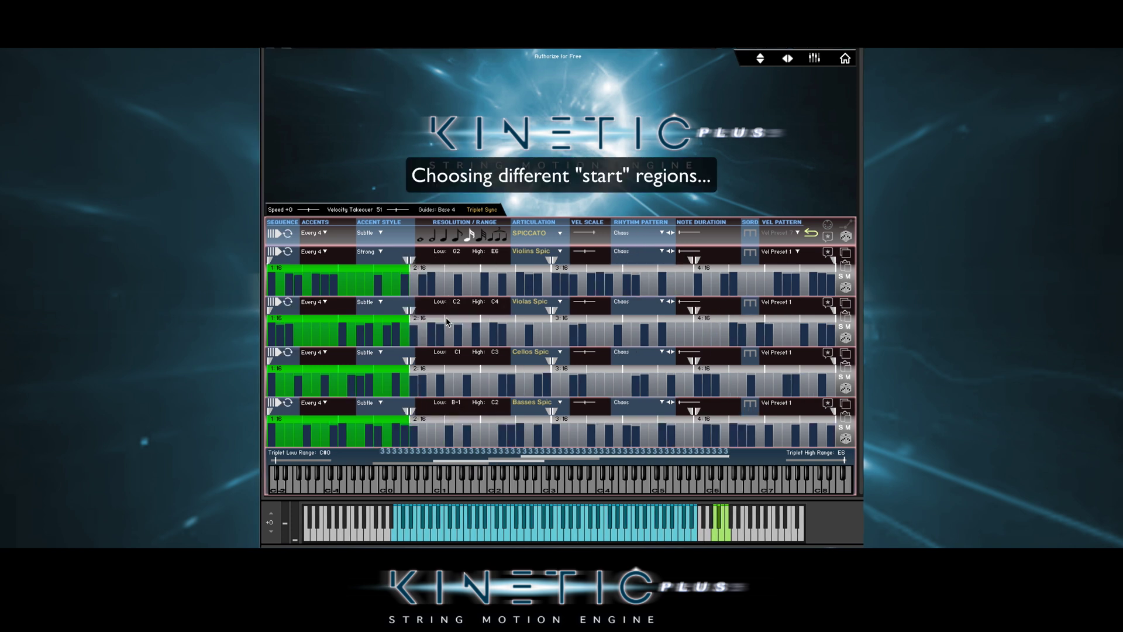
- Choose measure 2 for Violas, measure 3 for Cellos and measure 4 for Basses as the start regions
click(446, 317)
click(605, 372)
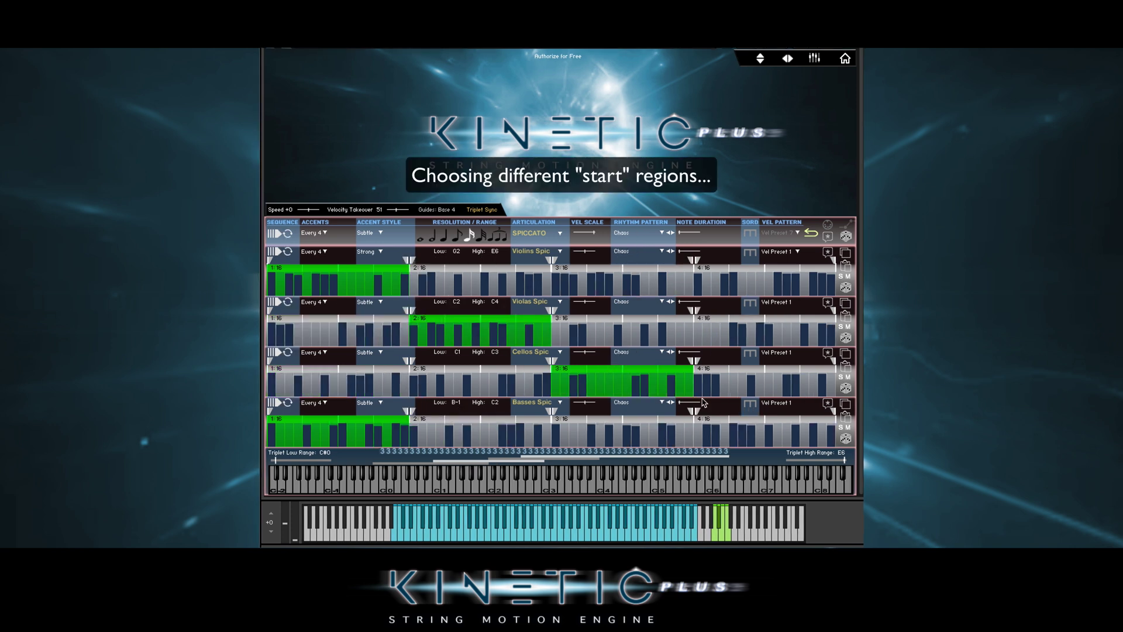
click(759, 419)
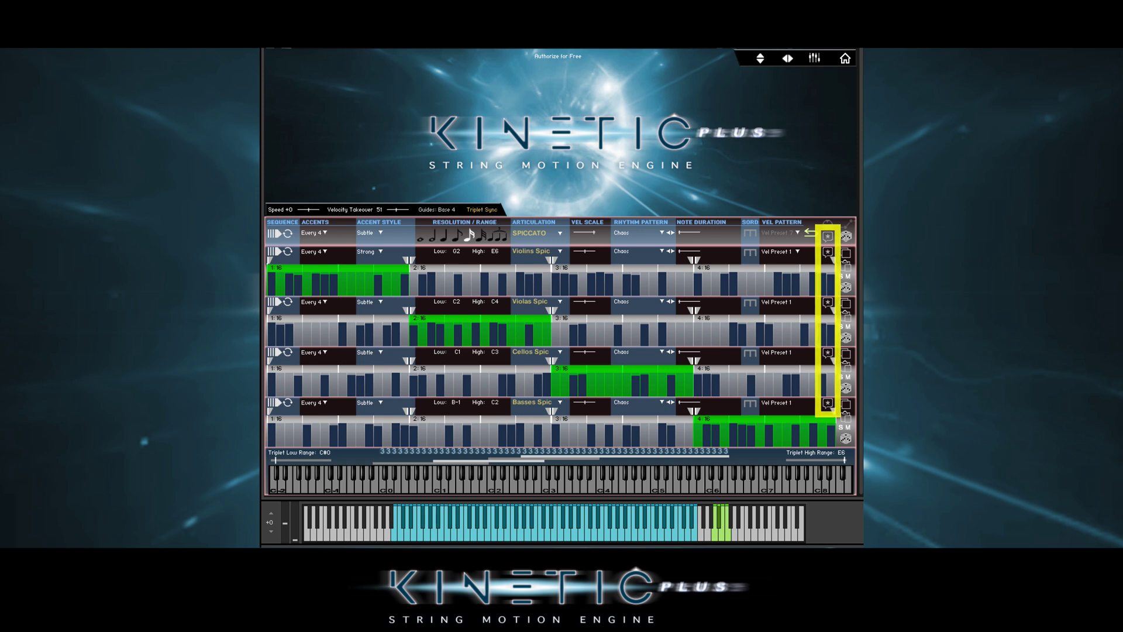
- Apply three rhythm figures to all sections in turn: quarter plus four sixteenths, eighth plus two sixteenths, and two sixteenths plus an eighth
click(827, 236)
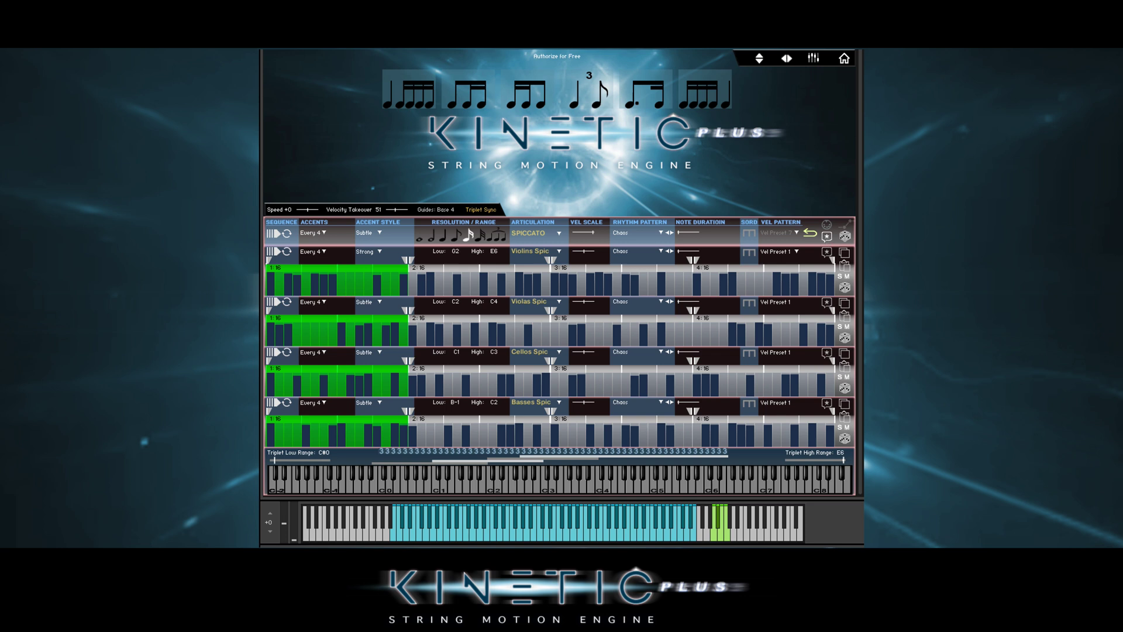
click(402, 90)
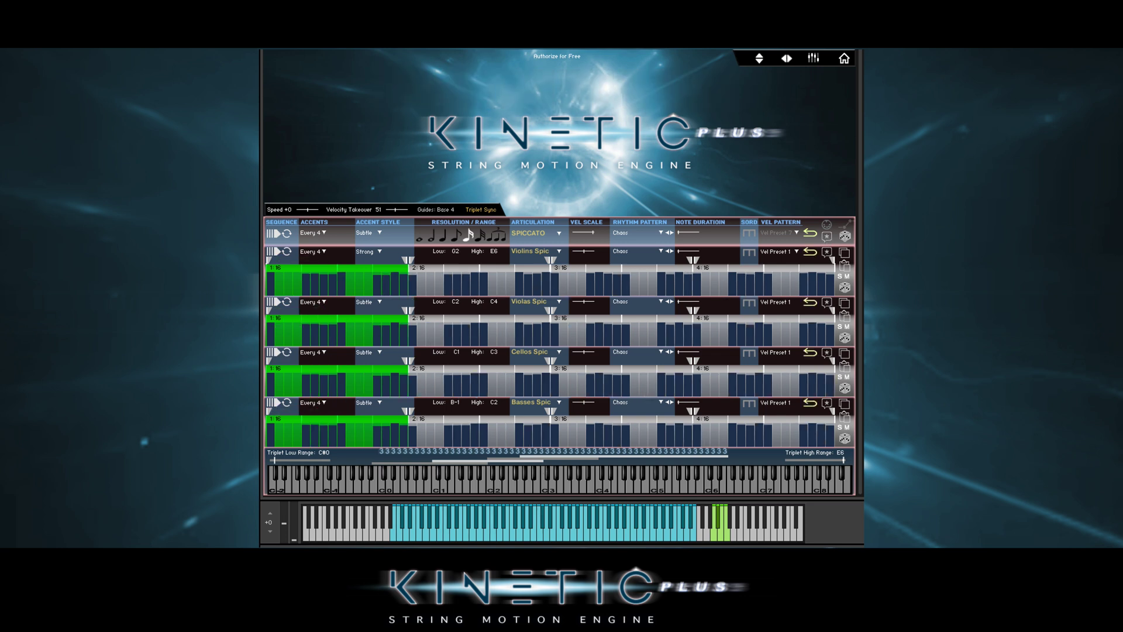
click(826, 237)
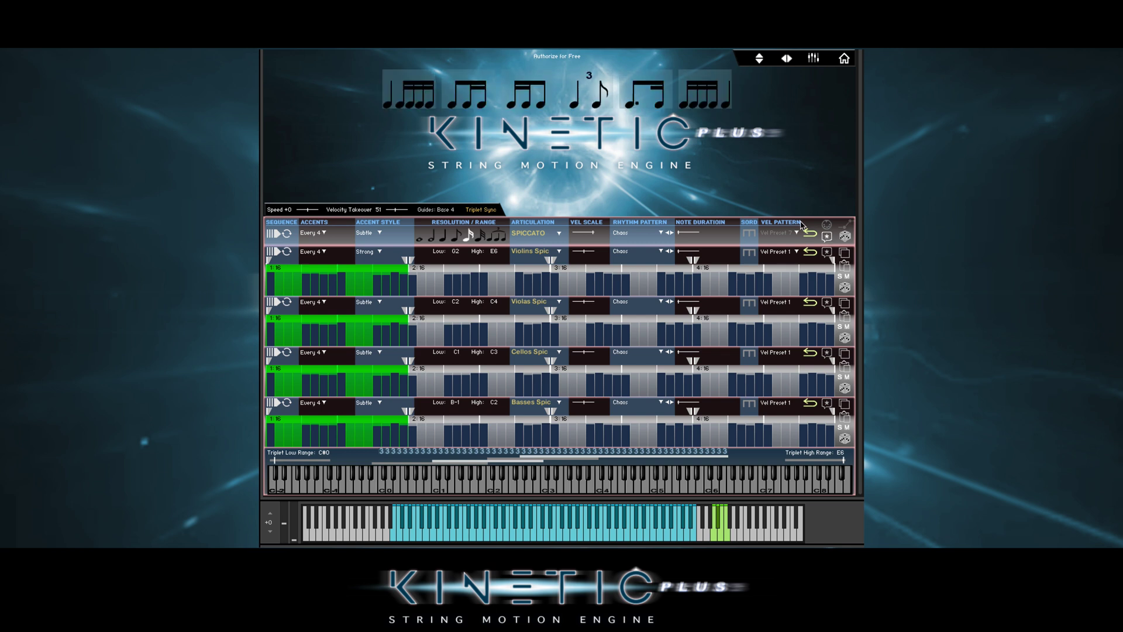
click(479, 97)
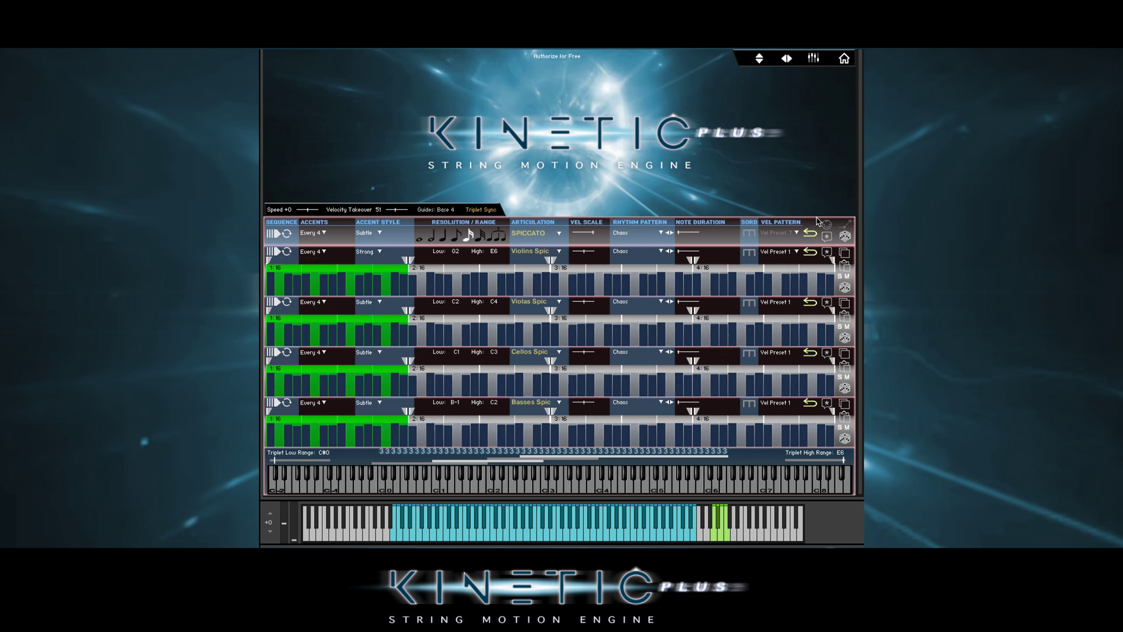
click(826, 237)
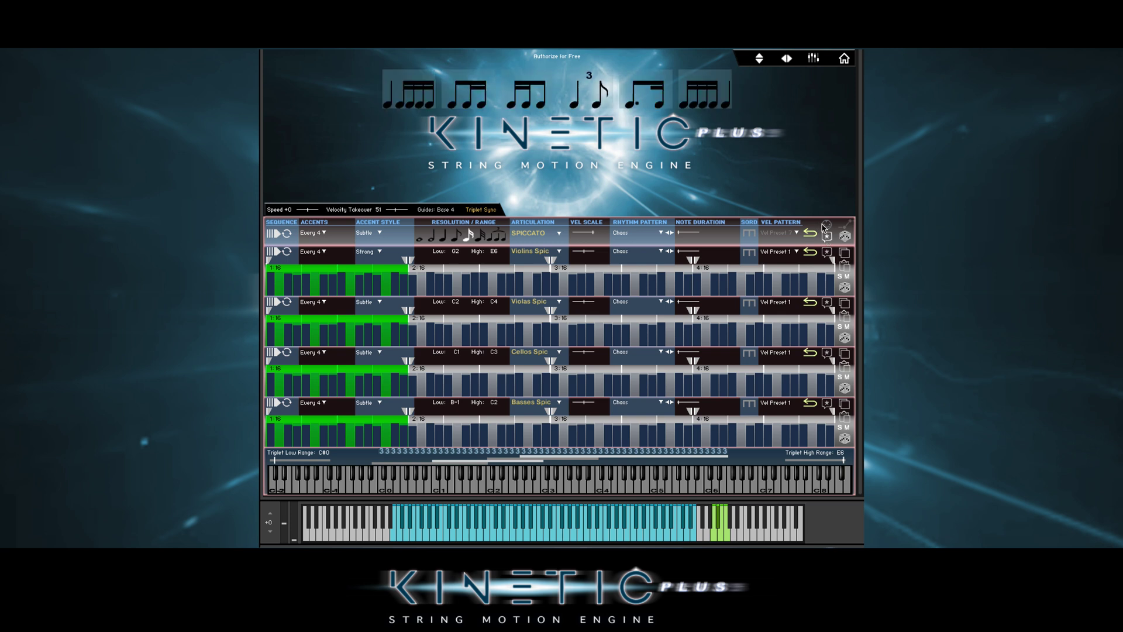
click(523, 97)
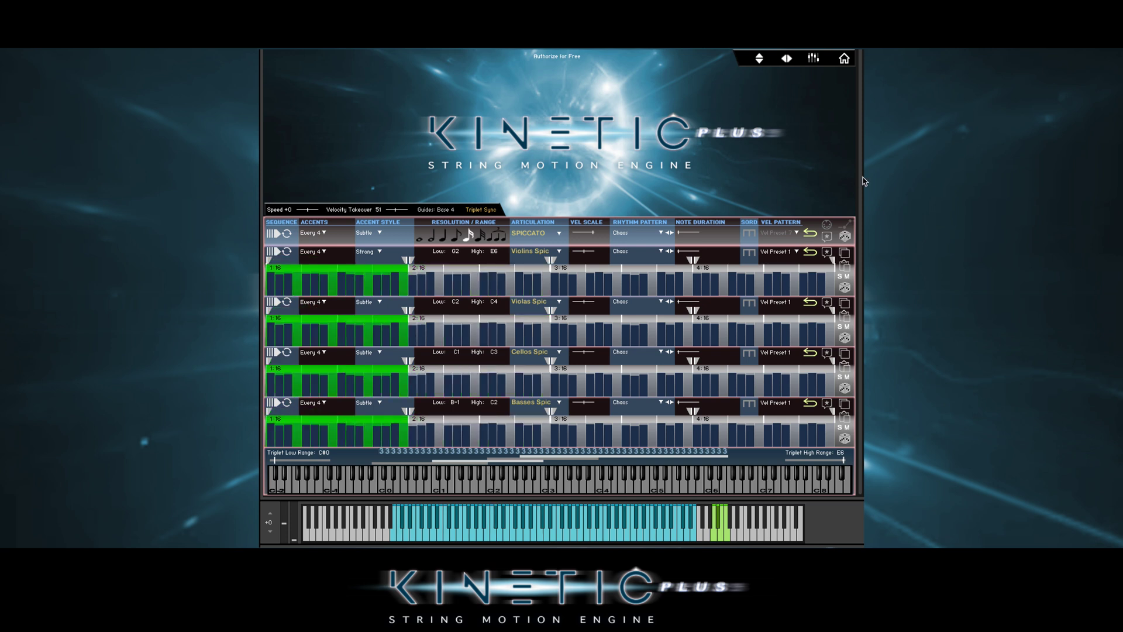
- Apply the triplet quarter-eighth figure to all sections, and replace it with the dotted-eighth and sixteenth figure
click(826, 236)
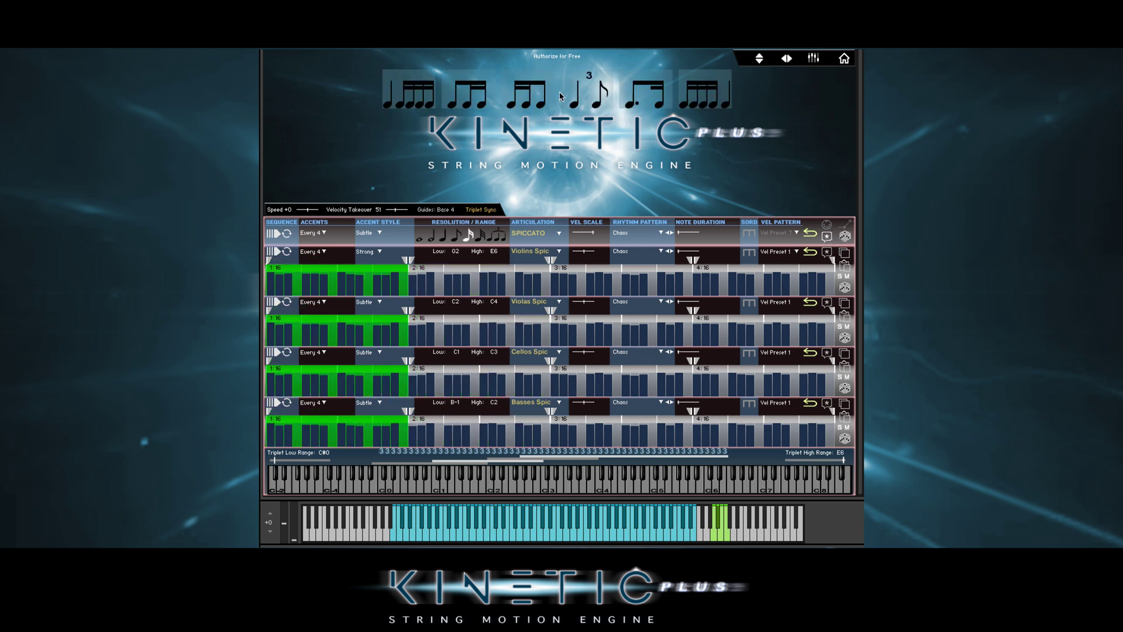
click(585, 97)
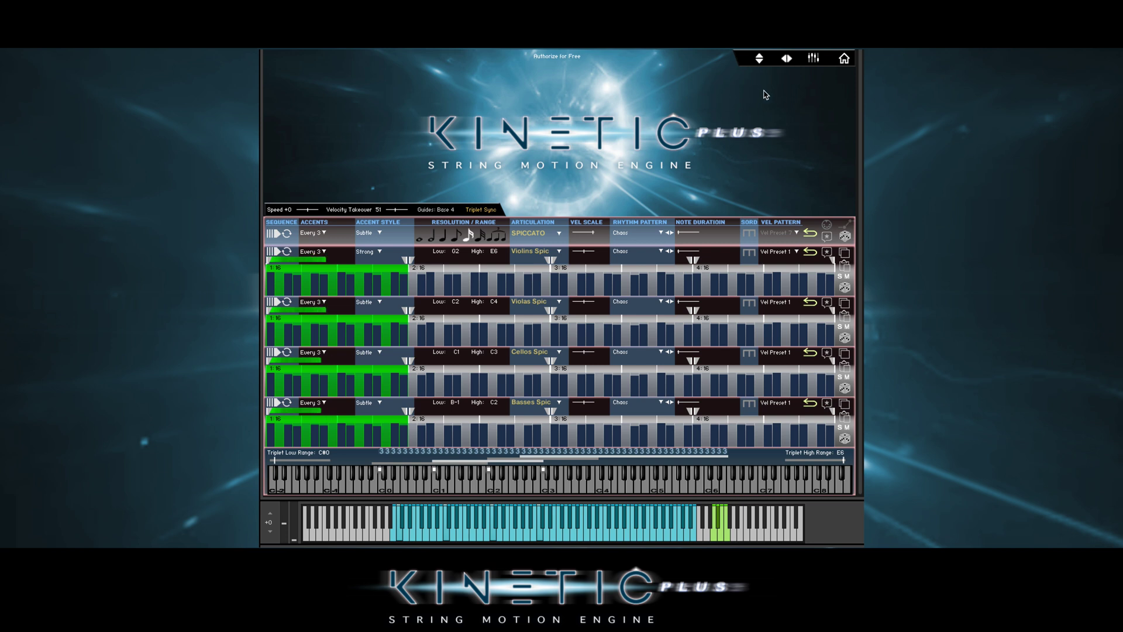
click(828, 235)
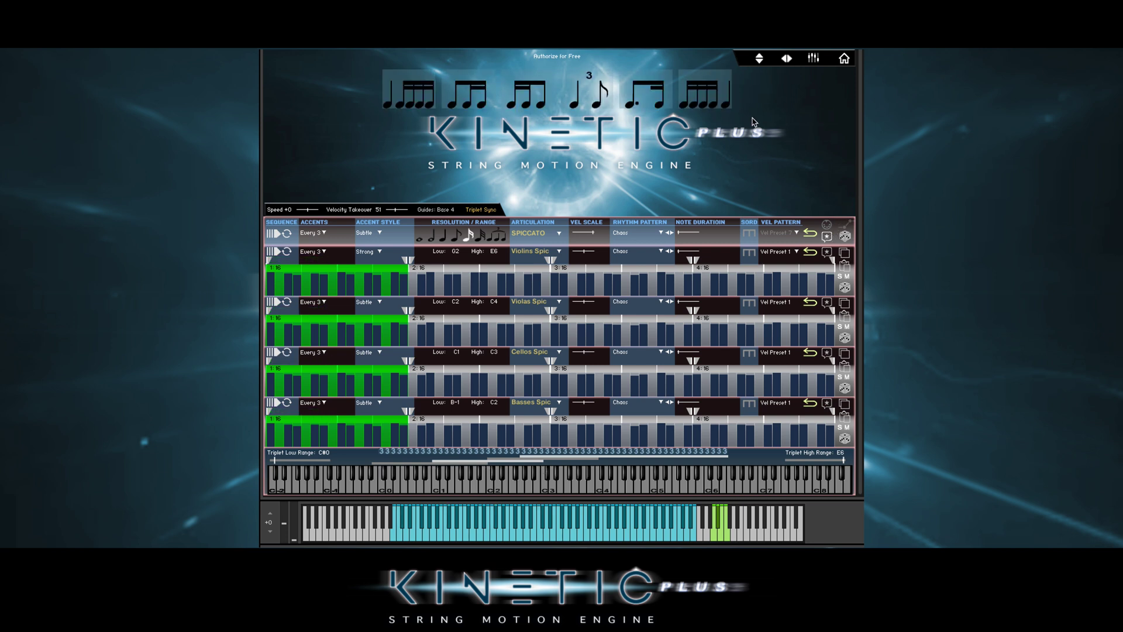
click(648, 98)
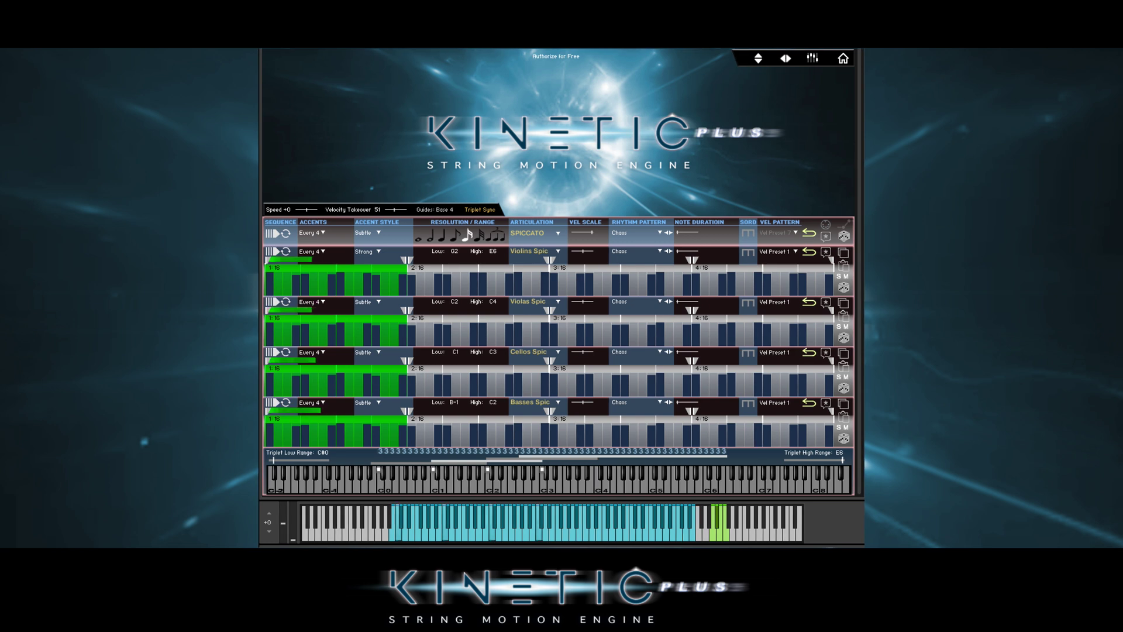
- Apply the figure of four sixteenths plus a quarter to all sections, and revert them to the Chaos pattern
click(825, 237)
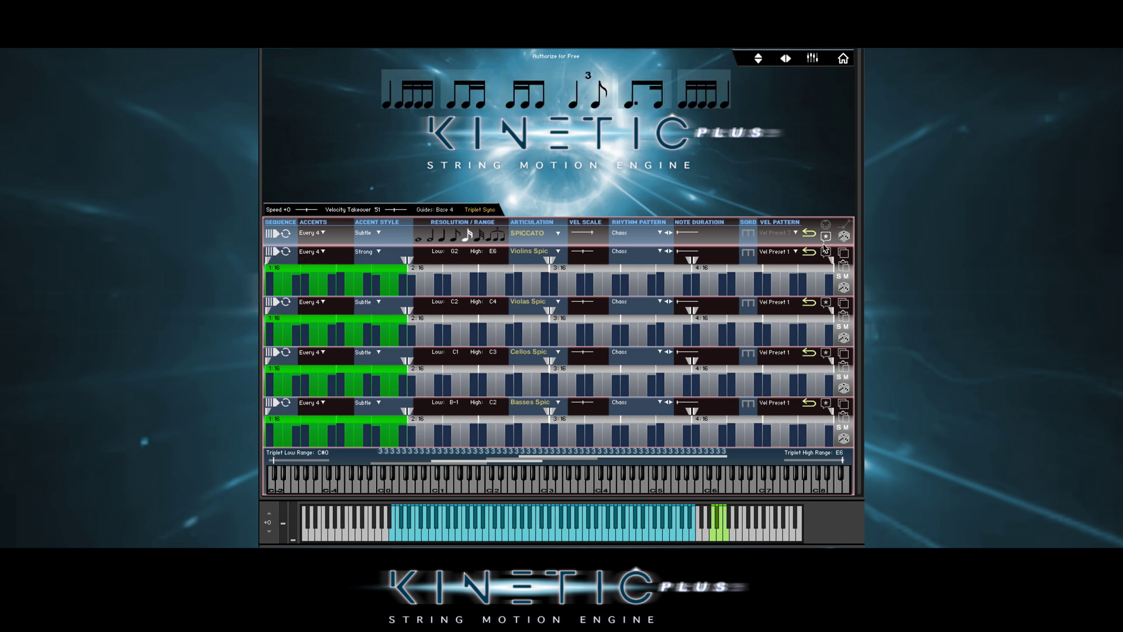
click(710, 99)
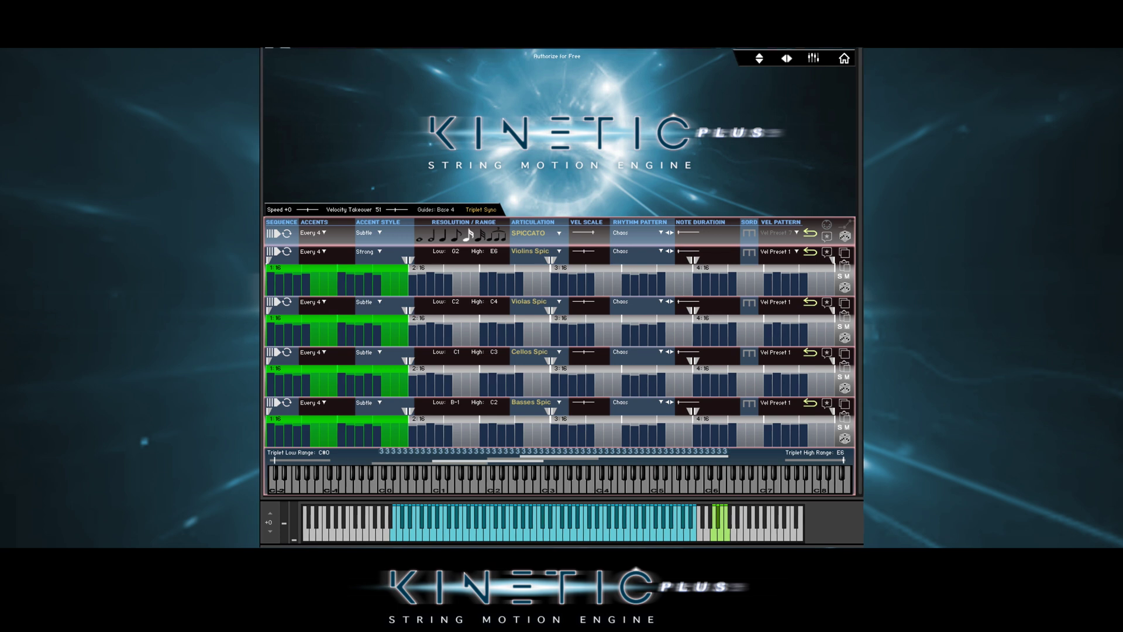
click(810, 234)
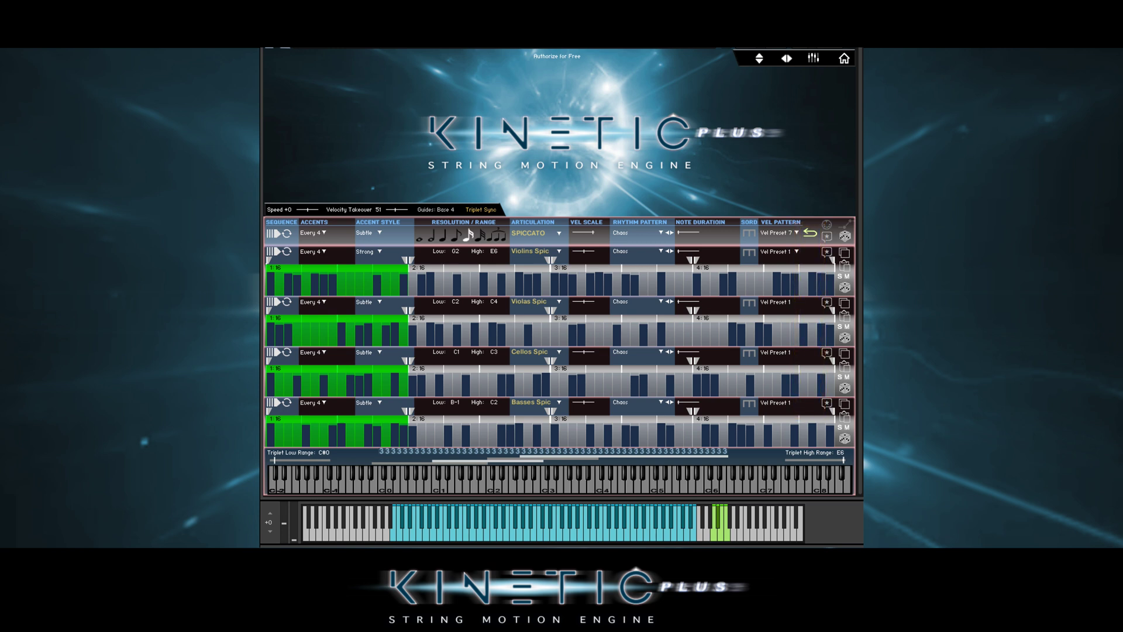
- Open the pitch timelines and draw full-length rising ramps for Violins and Violas, and falling ramps for Cellos and Basses
click(760, 58)
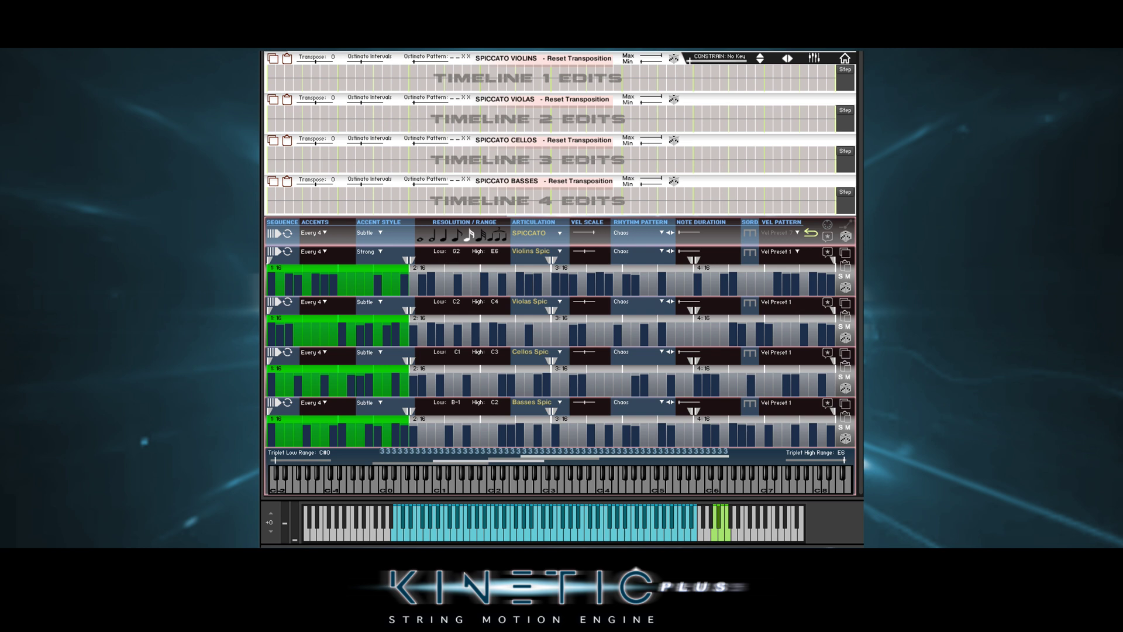
drag(272, 88, 837, 67)
mouse_move(270, 130)
mouse_down()
mouse_move(750, 94)
mouse_move(839, 101)
mouse_up()
drag(272, 151, 839, 168)
drag(272, 190, 843, 213)
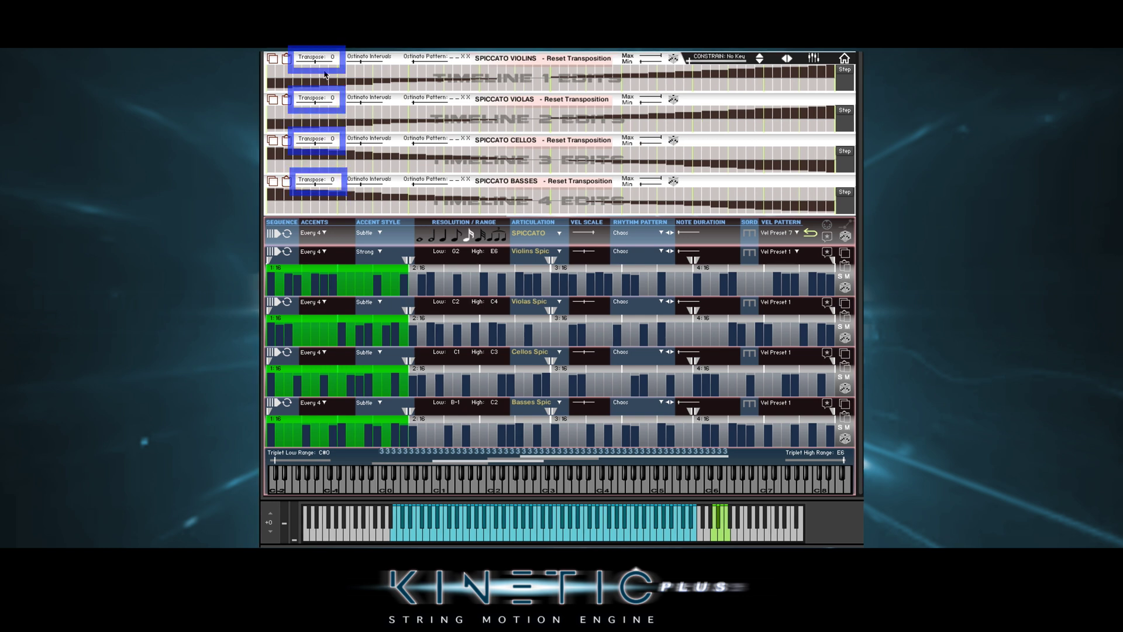
- Transpose the Violins and Violas timelines by 1, Cellos by -10 and Basses by -6, and reset all four transpose values to 0
mouse_move(316, 61)
mouse_down()
mouse_move(328, 62)
mouse_move(315, 63)
mouse_up()
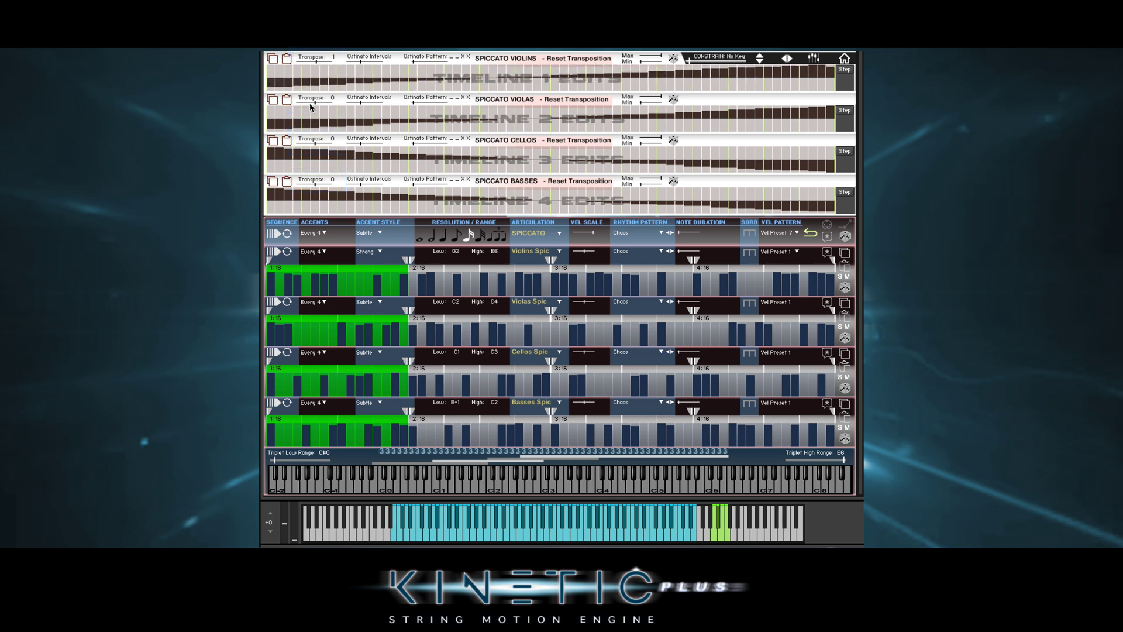
drag(311, 106, 317, 111)
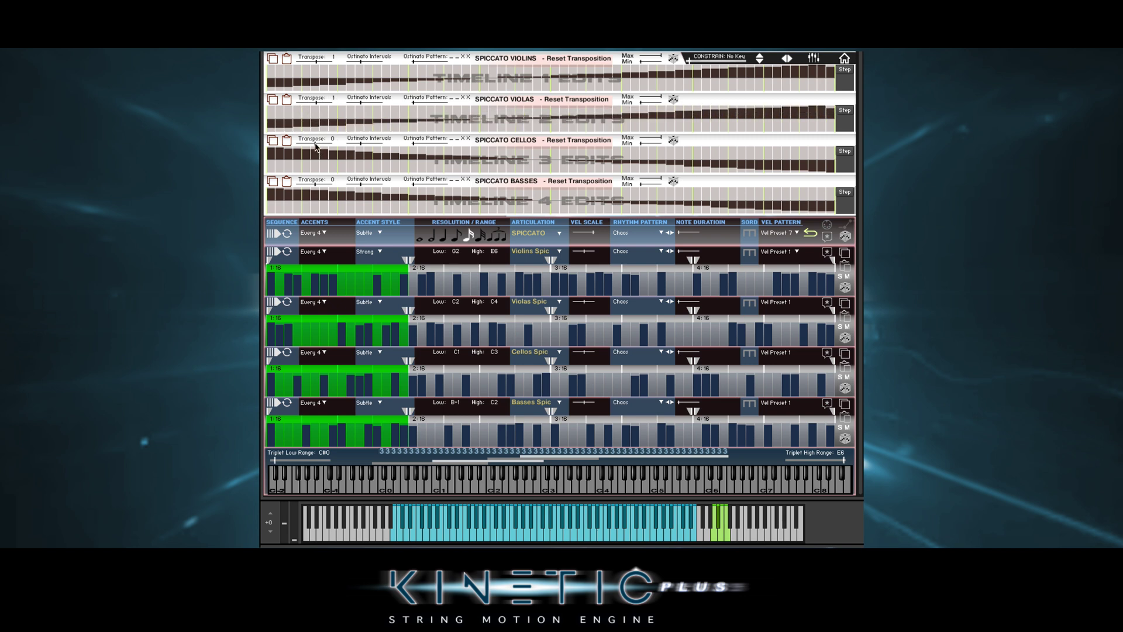
drag(318, 150, 301, 189)
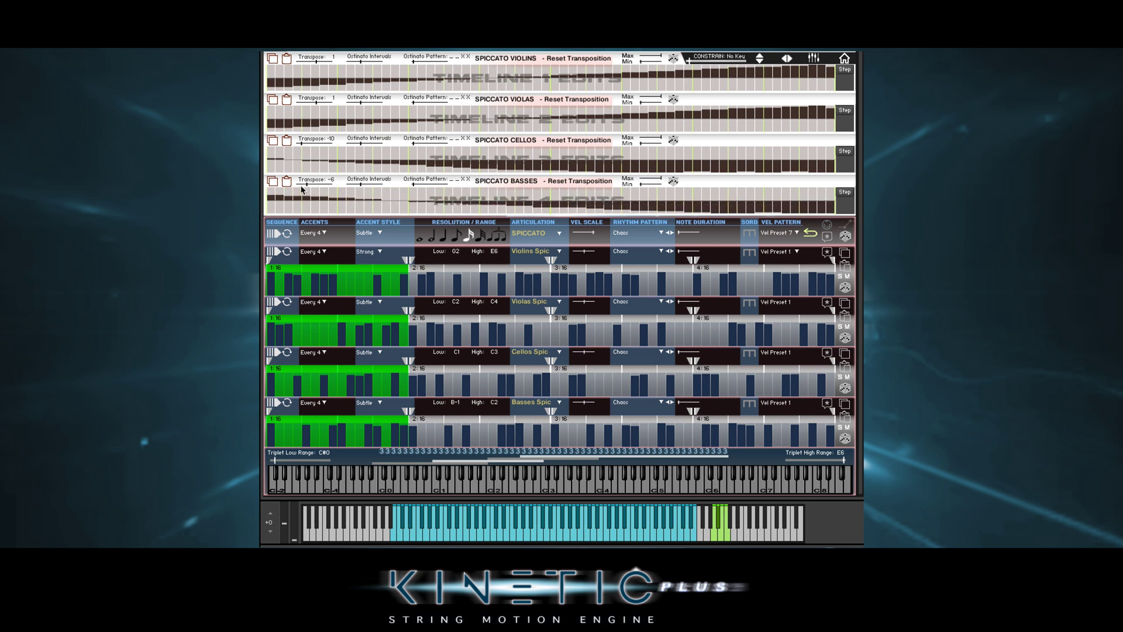
ctrl+click(315, 64)
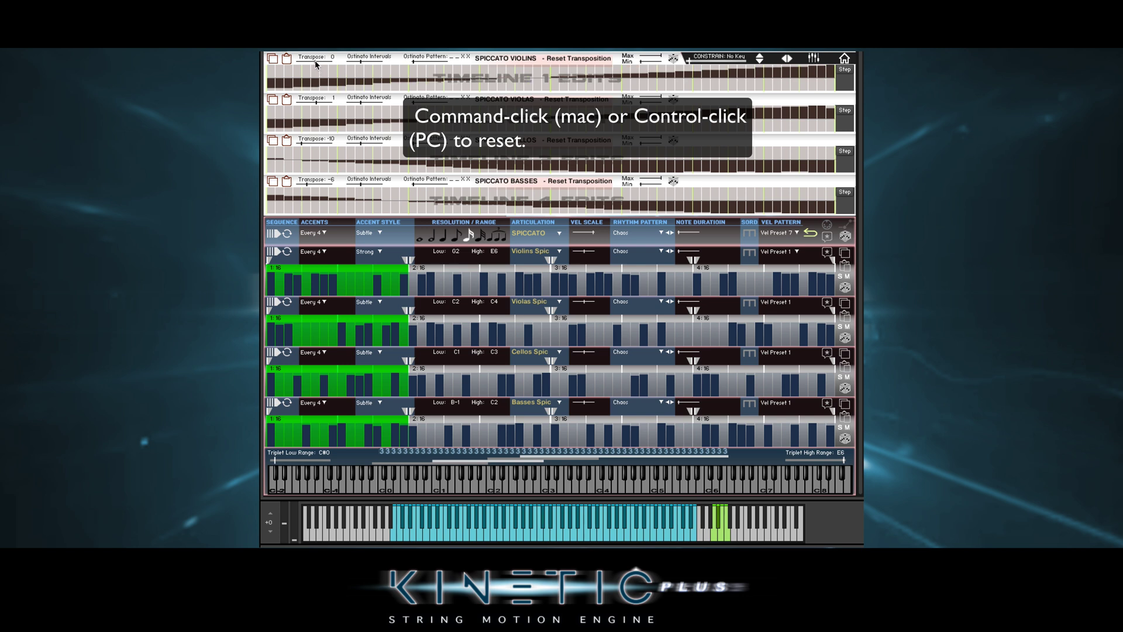
ctrl+click(316, 104)
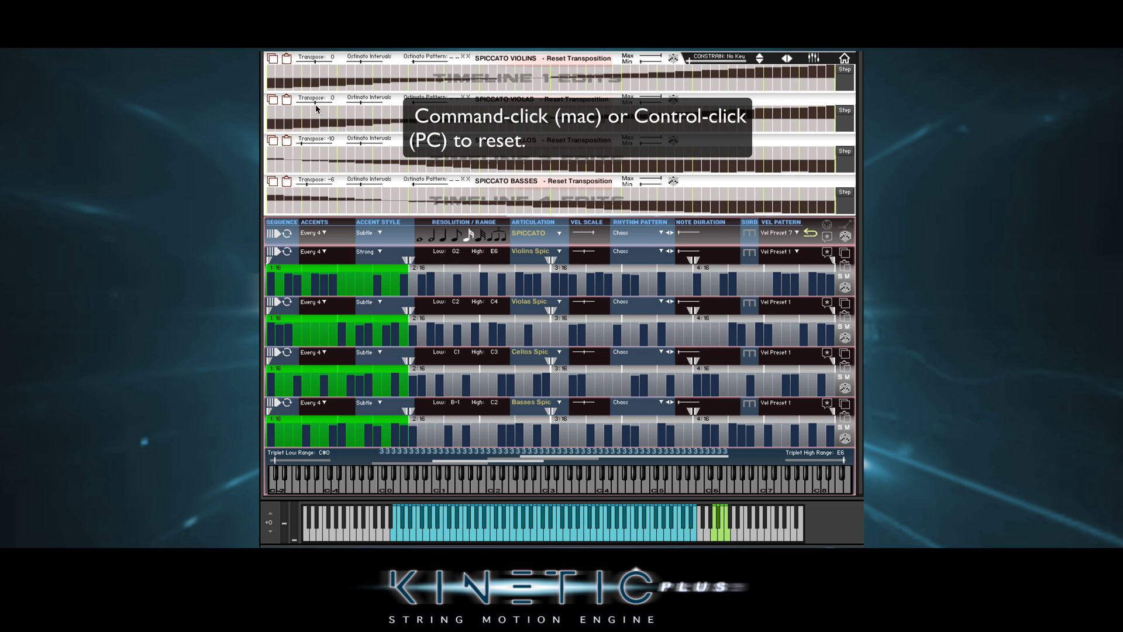
ctrl+click(315, 145)
ctrl+click(312, 186)
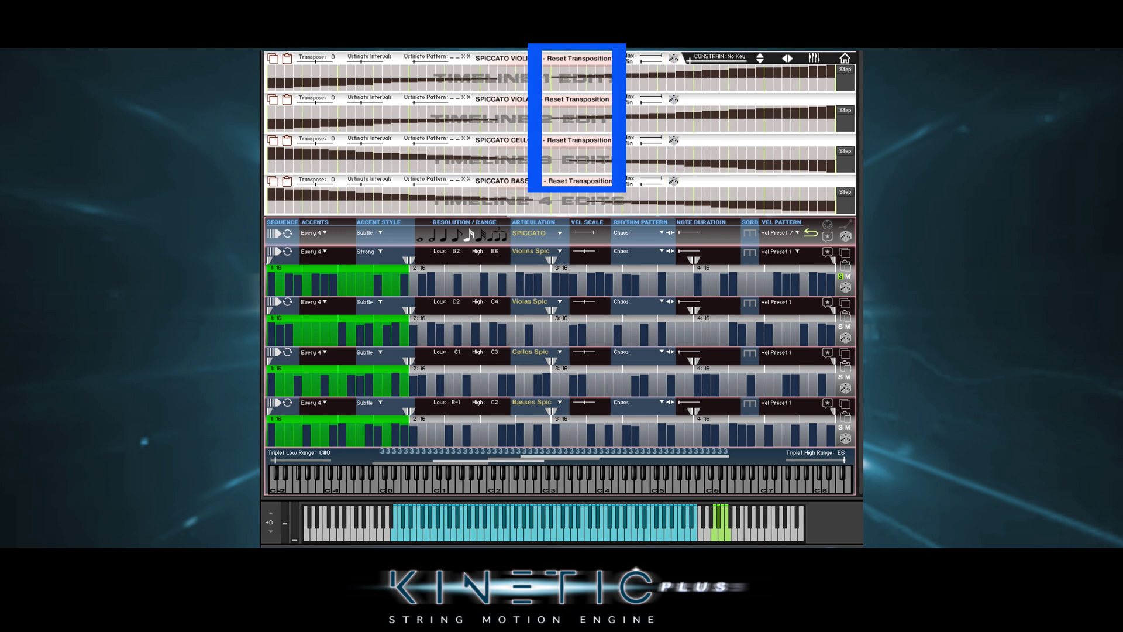
- Clear the drawn pitch ramps from all four section timelines by resetting their transposition
click(568, 60)
click(579, 100)
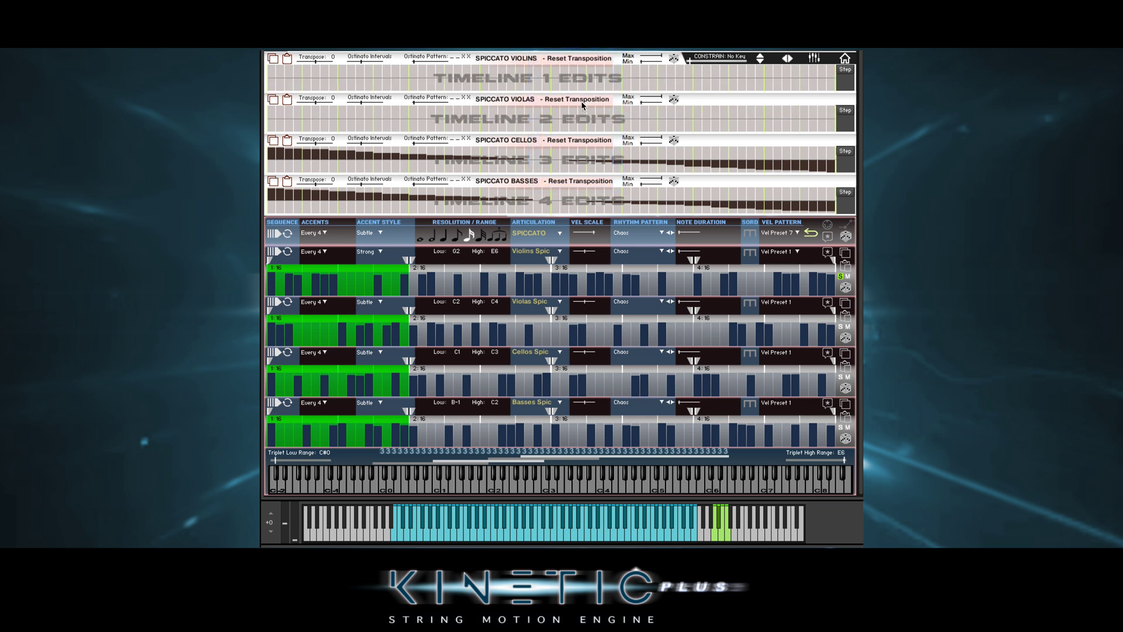
click(587, 140)
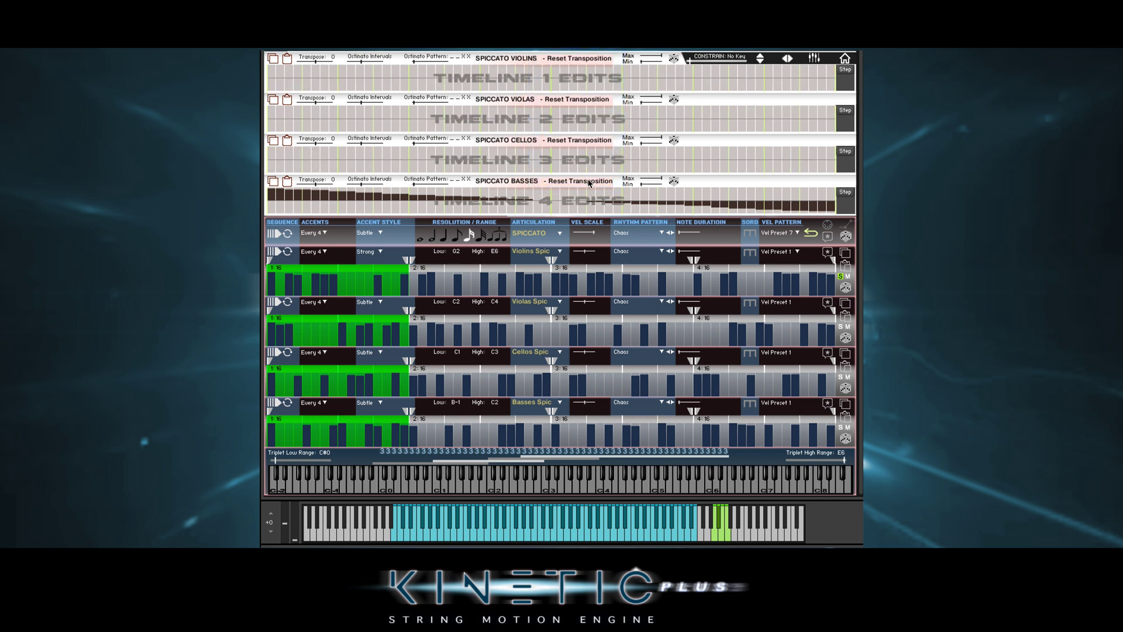
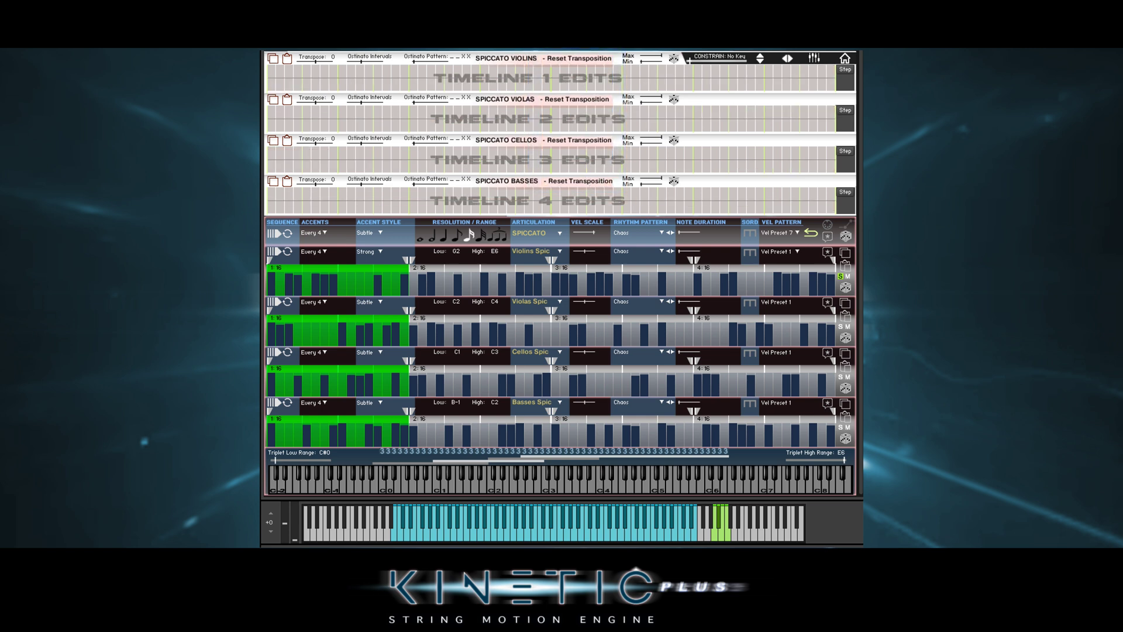
- Set the ostinato interval of all four sections to Half Step Up, and apply the IN PERPETUUM rhythm pattern to all sections
click(364, 58)
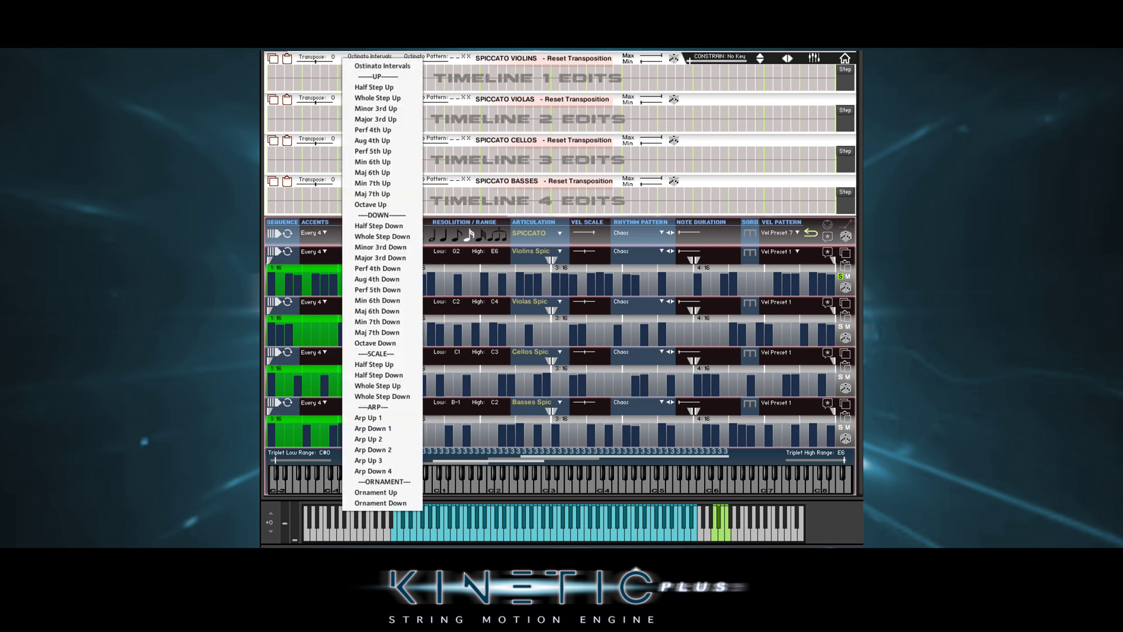
click(347, 68)
click(361, 98)
click(357, 114)
click(365, 146)
click(380, 157)
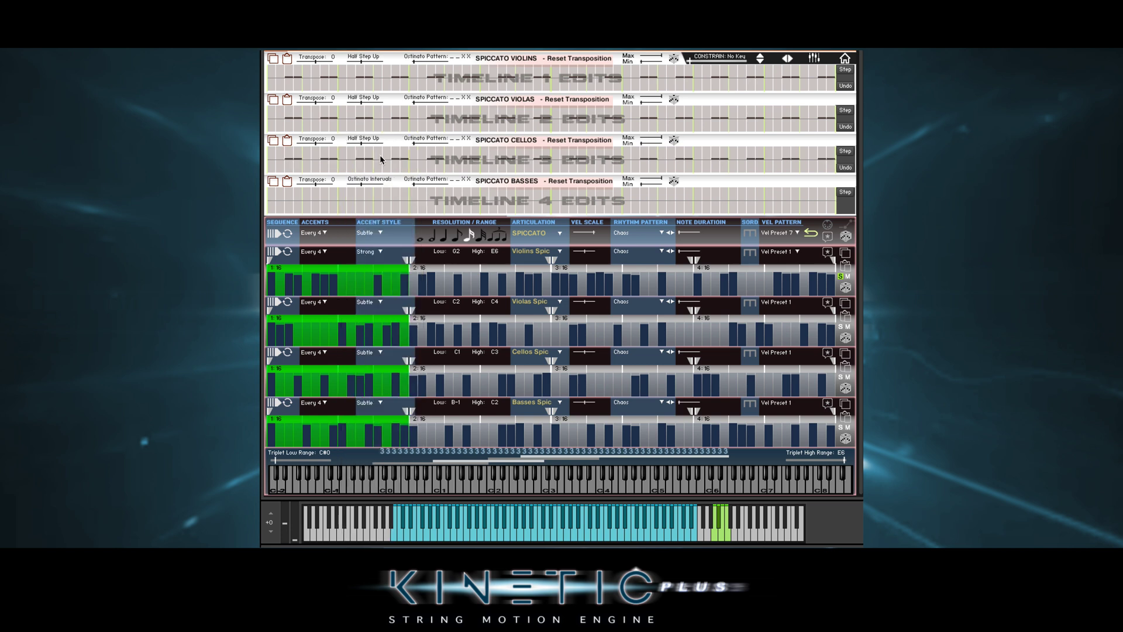
click(362, 186)
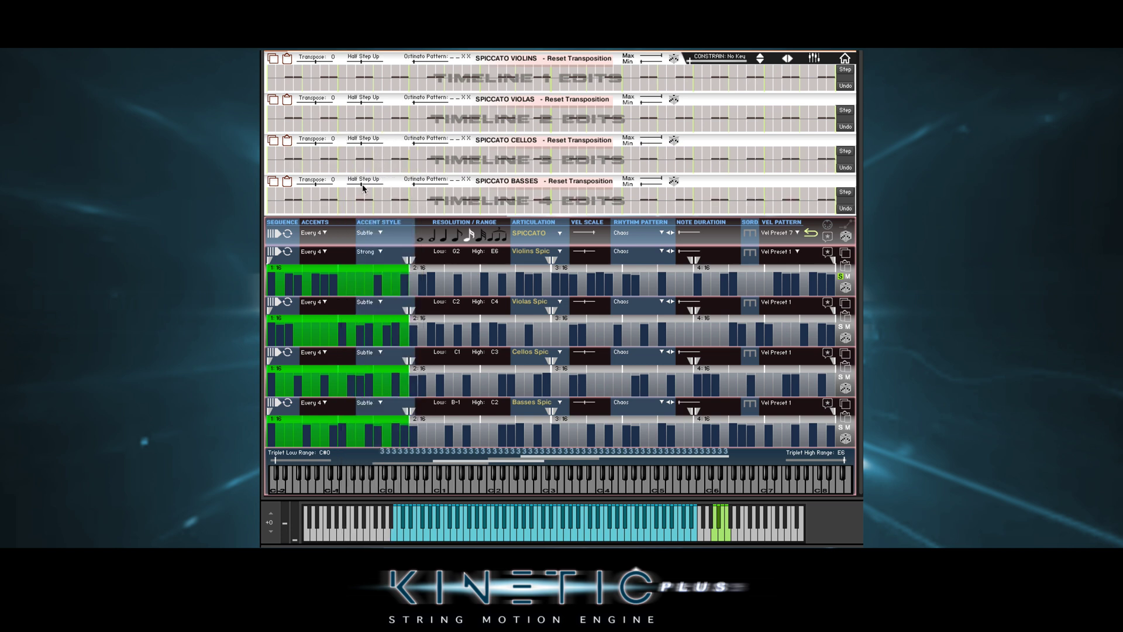
click(629, 235)
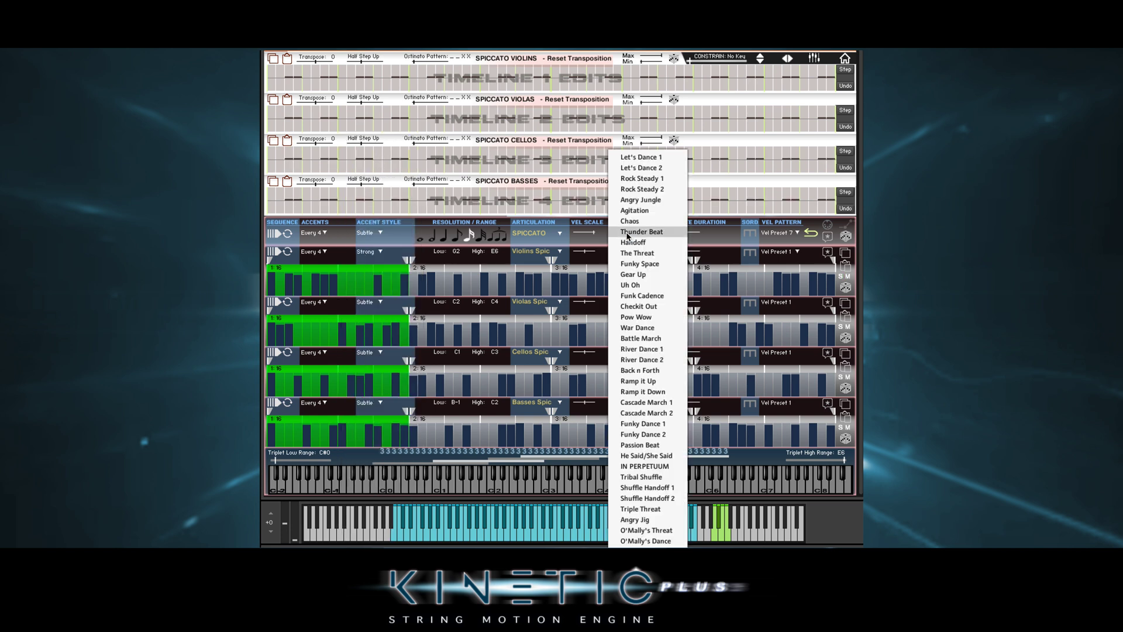
click(650, 466)
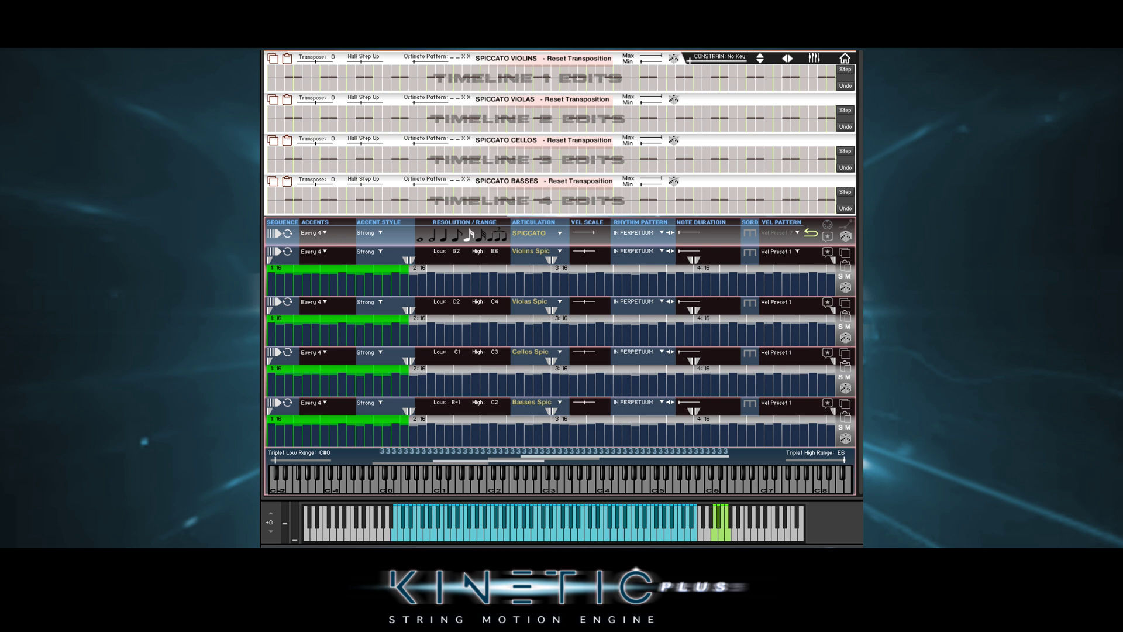
- Set the ostinato pattern of Violins, Violas, Cellos and Basses to _ X X X
click(435, 56)
click(444, 83)
click(435, 98)
click(435, 132)
click(436, 138)
click(434, 159)
click(435, 179)
click(433, 195)
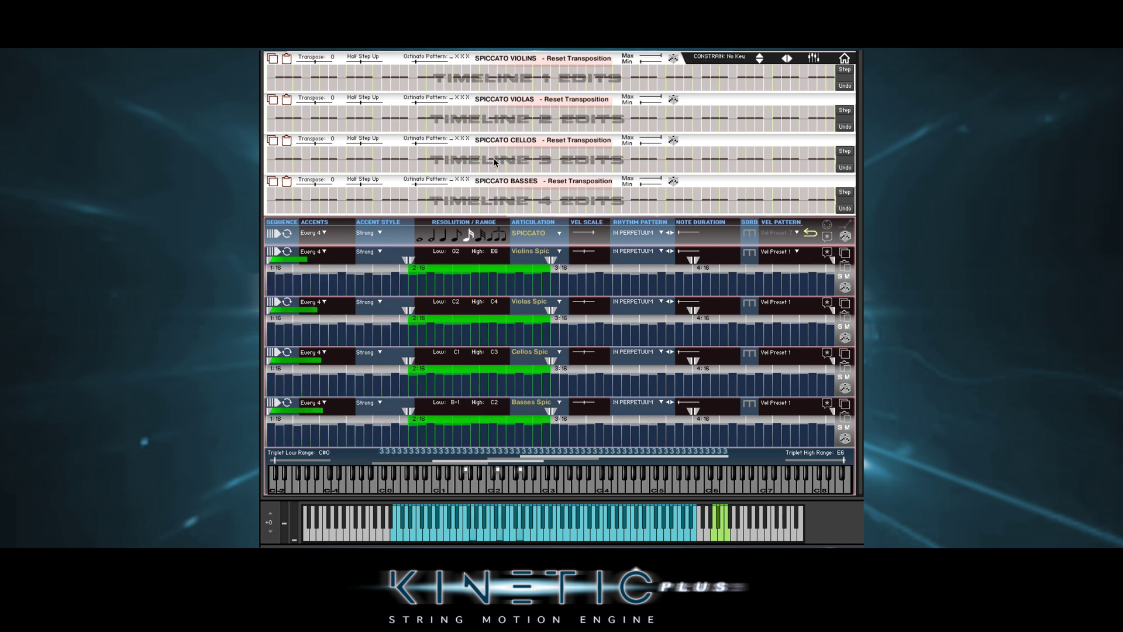
- Change the ostinato pattern of all four sections to X _ _ _
click(439, 57)
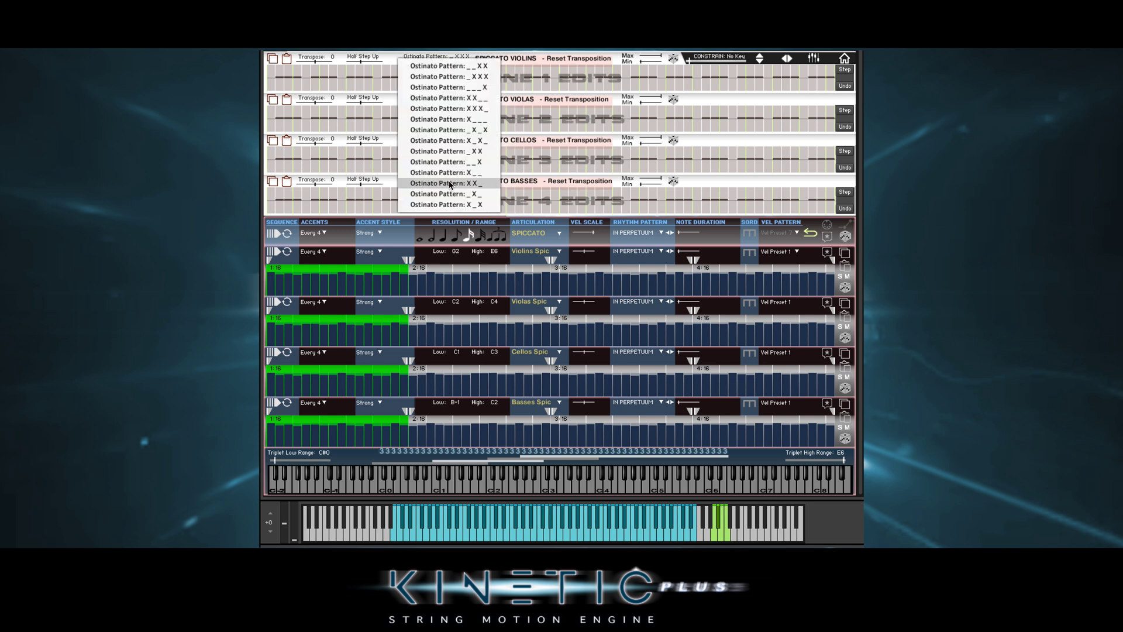
click(460, 120)
click(438, 98)
click(436, 160)
click(437, 138)
click(432, 201)
click(438, 180)
click(437, 200)
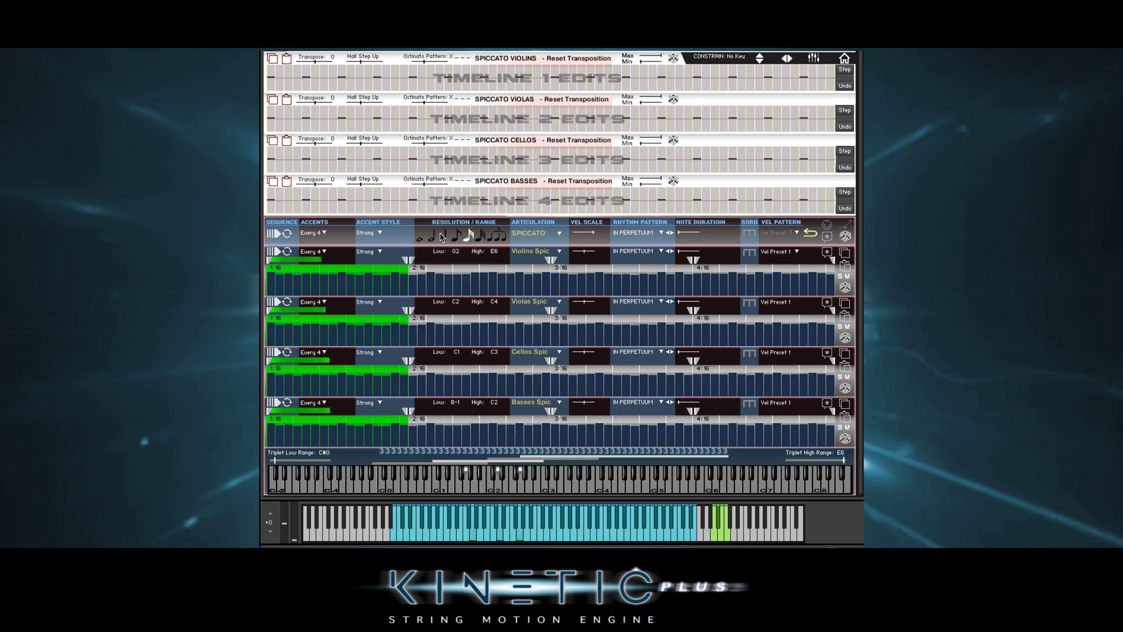
- Give all four sections the three-step ostinato pattern _ _ X
click(437, 57)
click(448, 161)
click(437, 97)
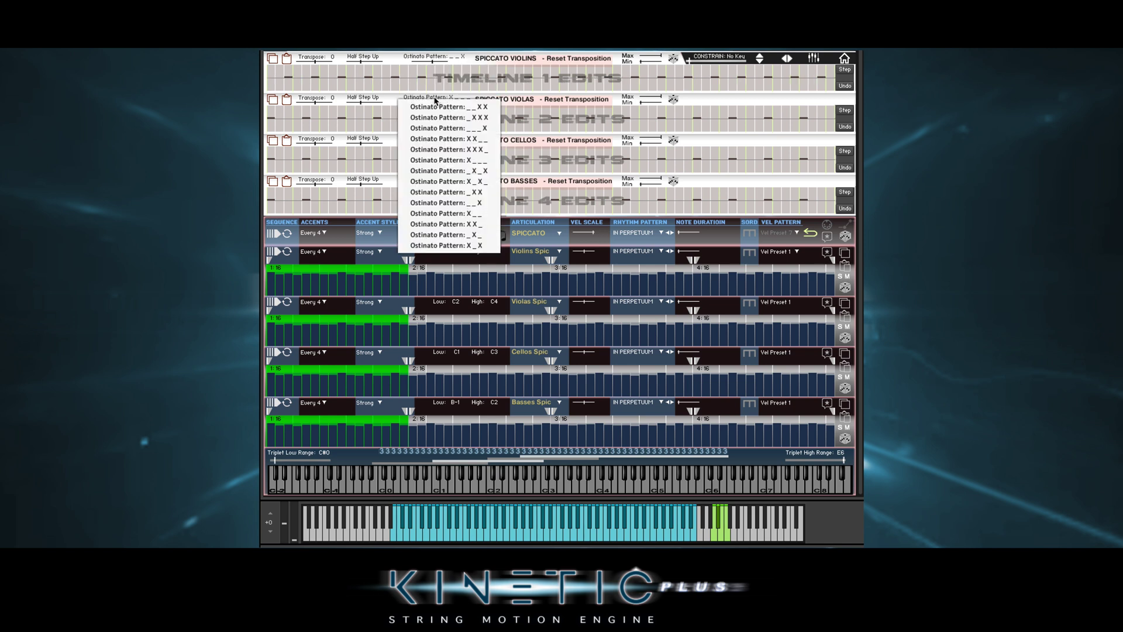
click(447, 202)
click(437, 138)
click(448, 243)
click(437, 179)
click(447, 284)
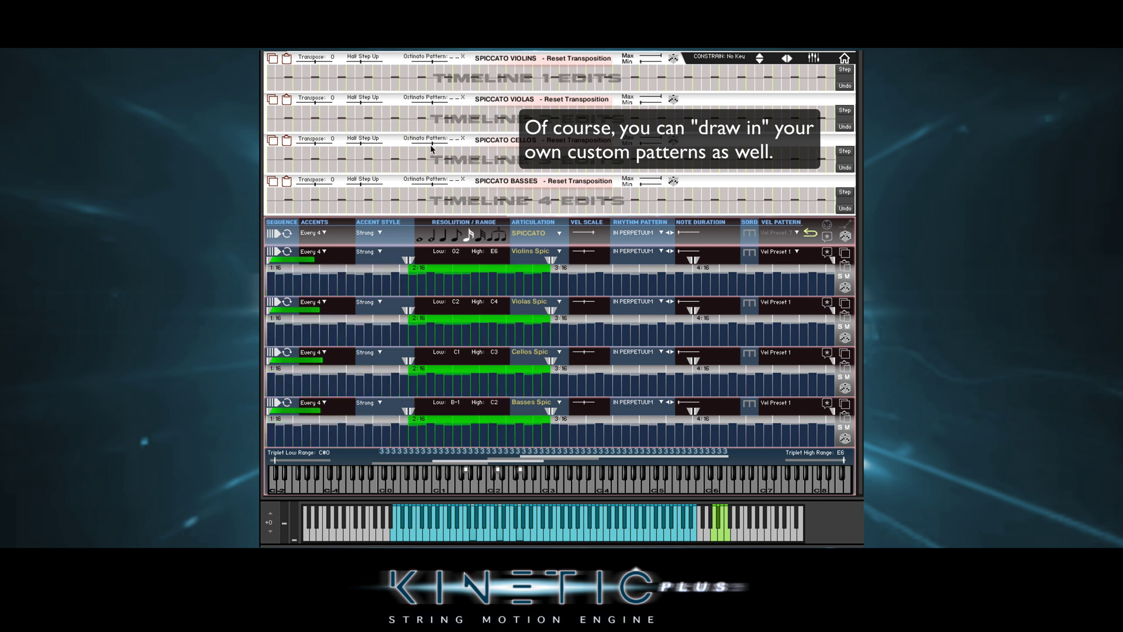
- Change the ostinato interval of Violins, Violas, Cellos and Basses to Whole Step Up
click(430, 57)
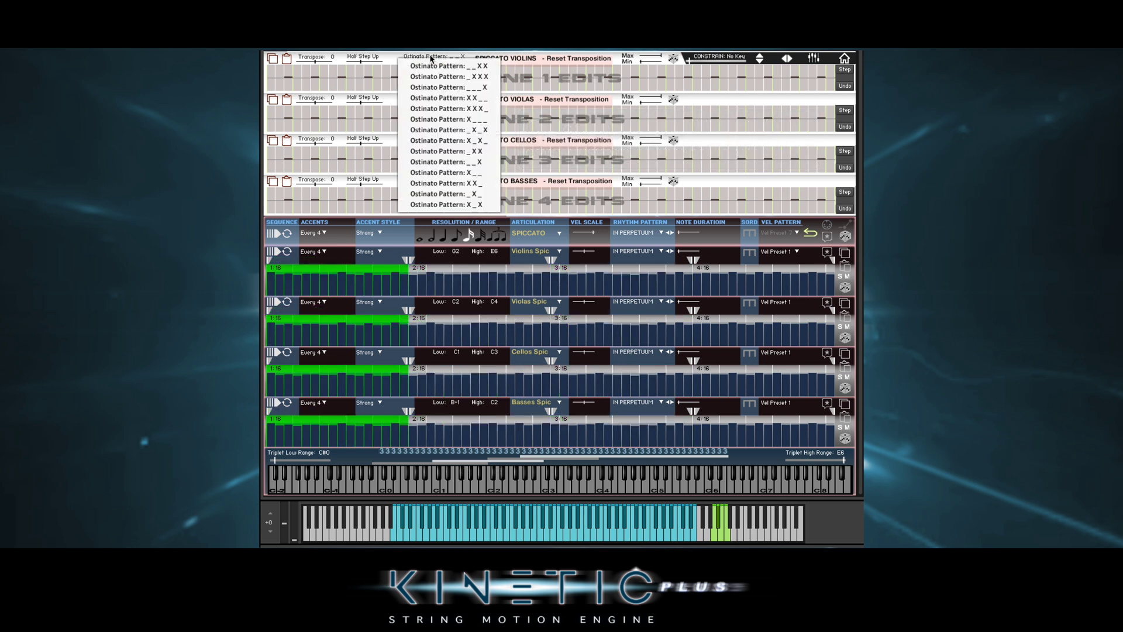
click(368, 56)
click(374, 97)
click(365, 98)
click(370, 138)
click(365, 138)
click(374, 168)
click(365, 180)
click(370, 171)
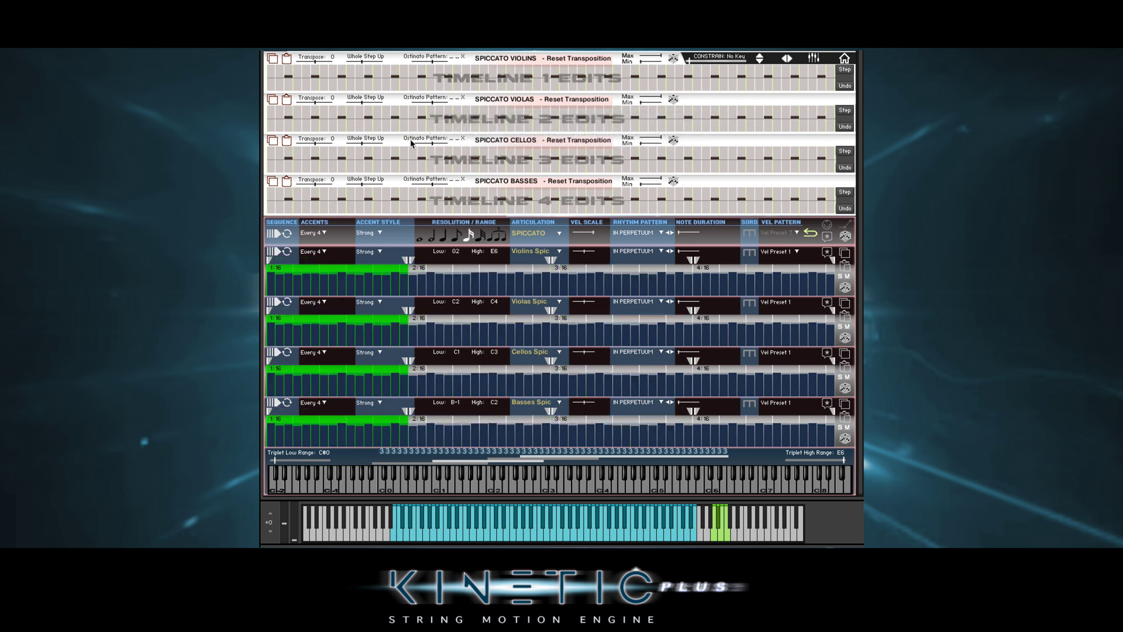
- Return the ostinato interval of all four sections to Half Step Up, and adjust the key constraint
click(366, 58)
click(373, 93)
click(369, 98)
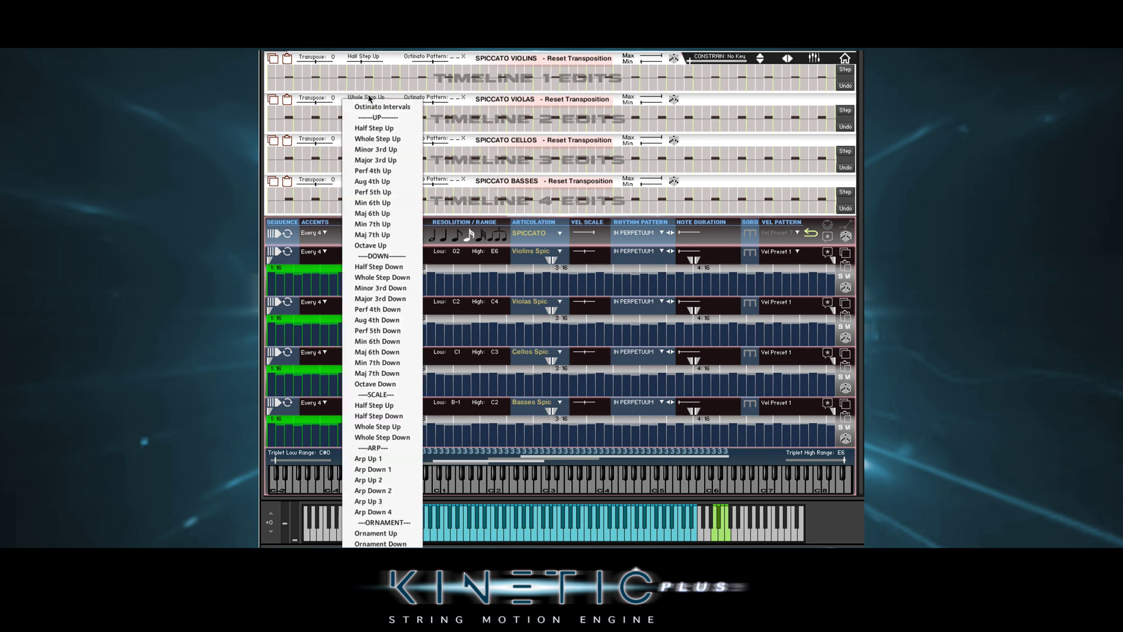
click(374, 131)
click(367, 141)
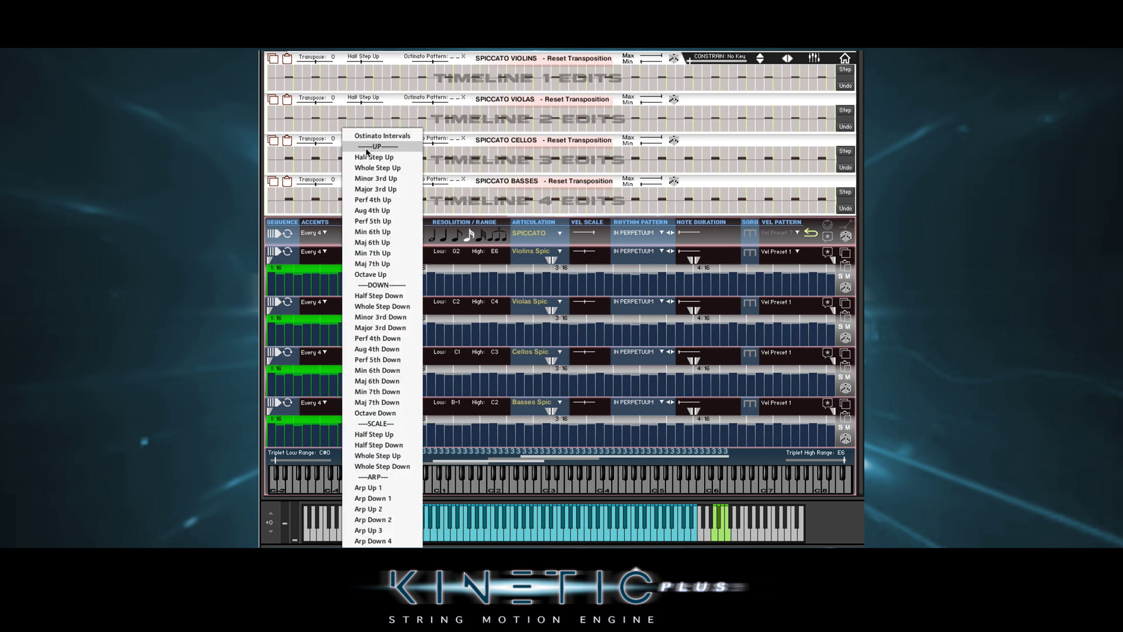
click(374, 157)
click(362, 179)
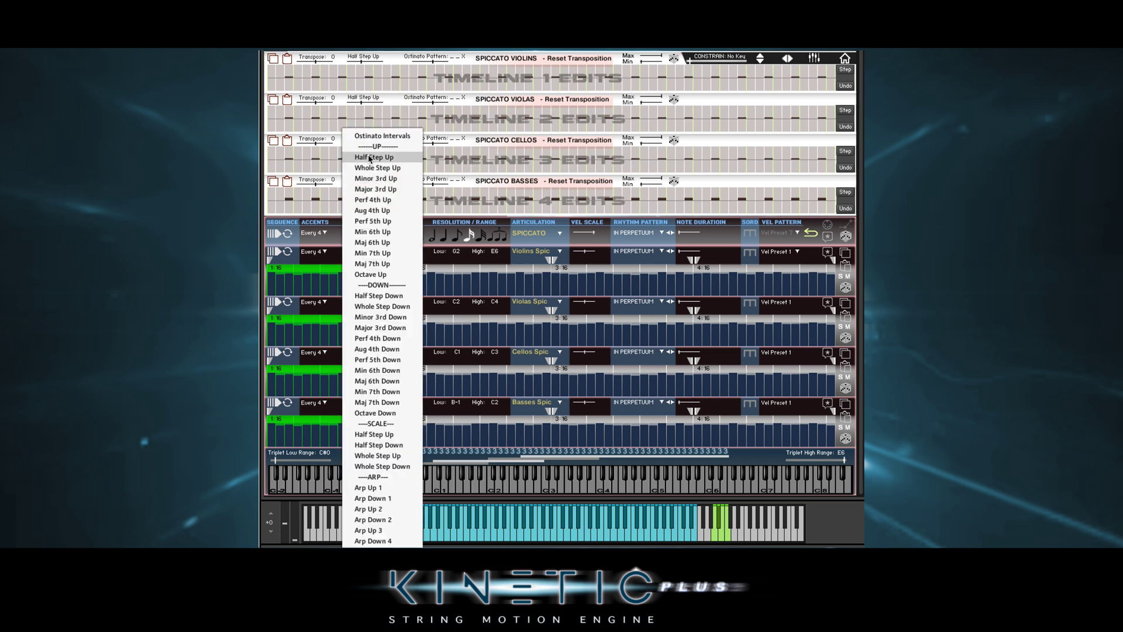
click(373, 157)
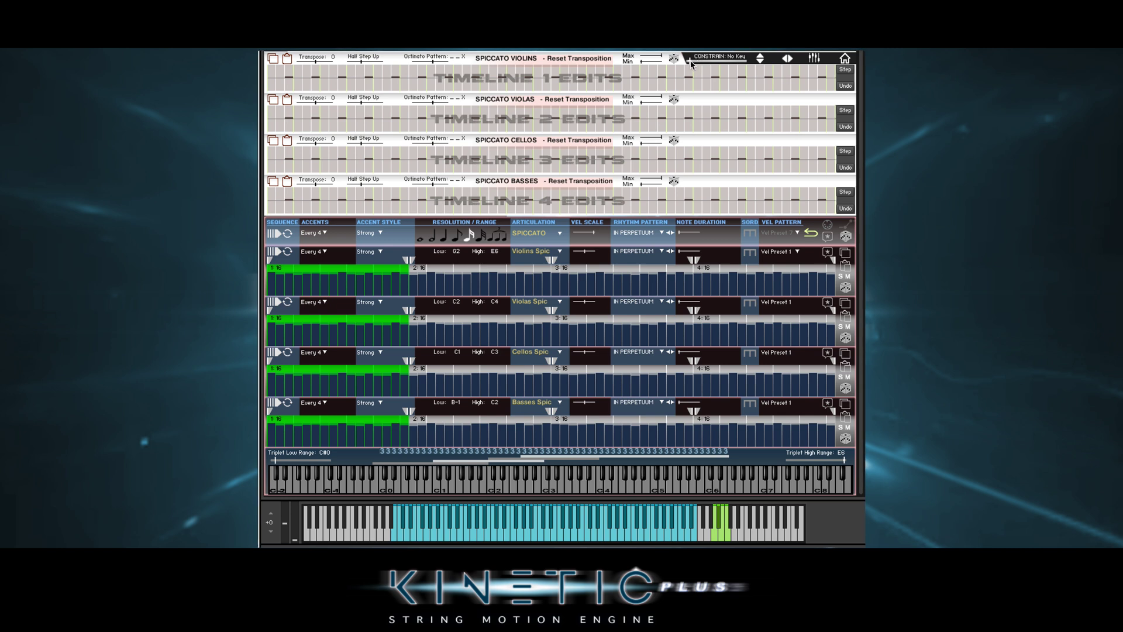
drag(691, 61, 693, 62)
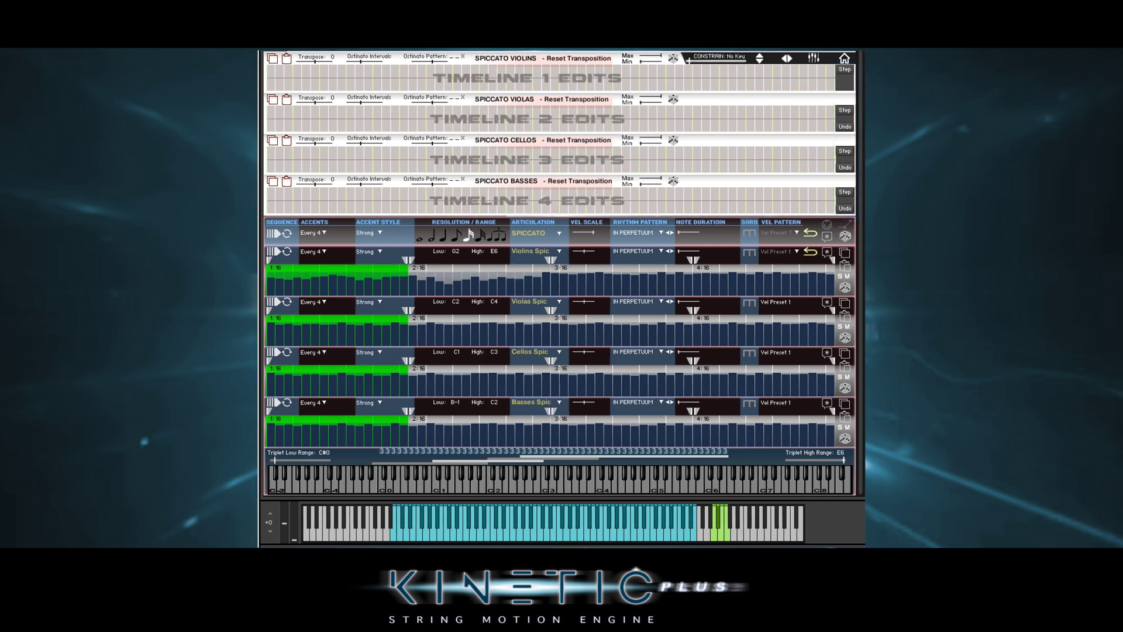
- Solo the Violins, enter a step-recorded phrase with rests in their pitch timeline, and keep the recording
click(840, 276)
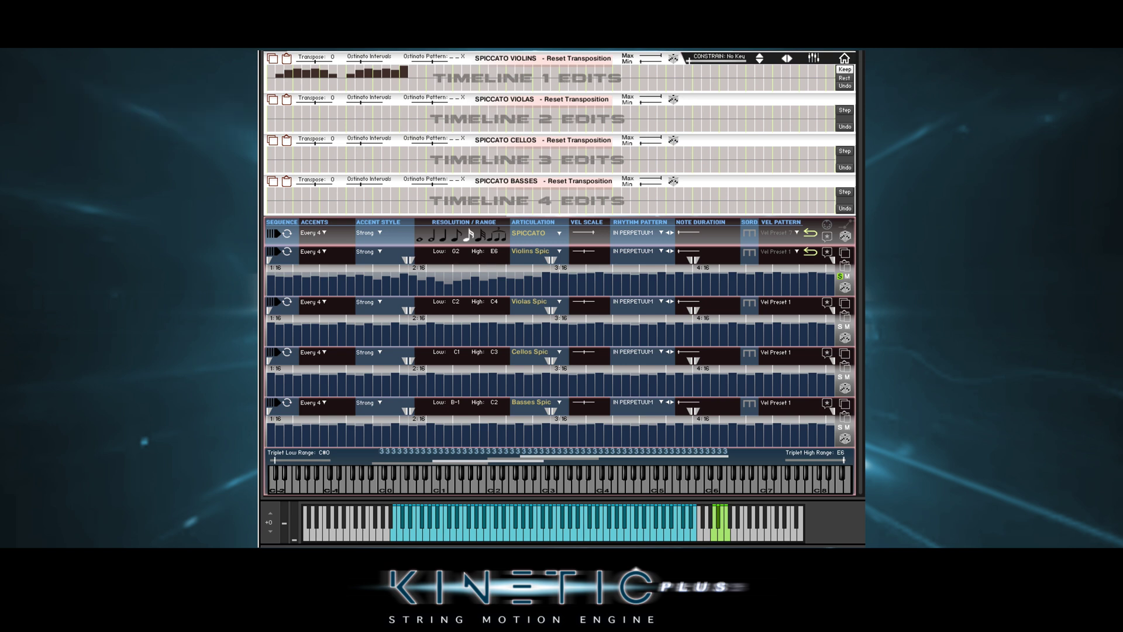
click(849, 82)
click(849, 82)
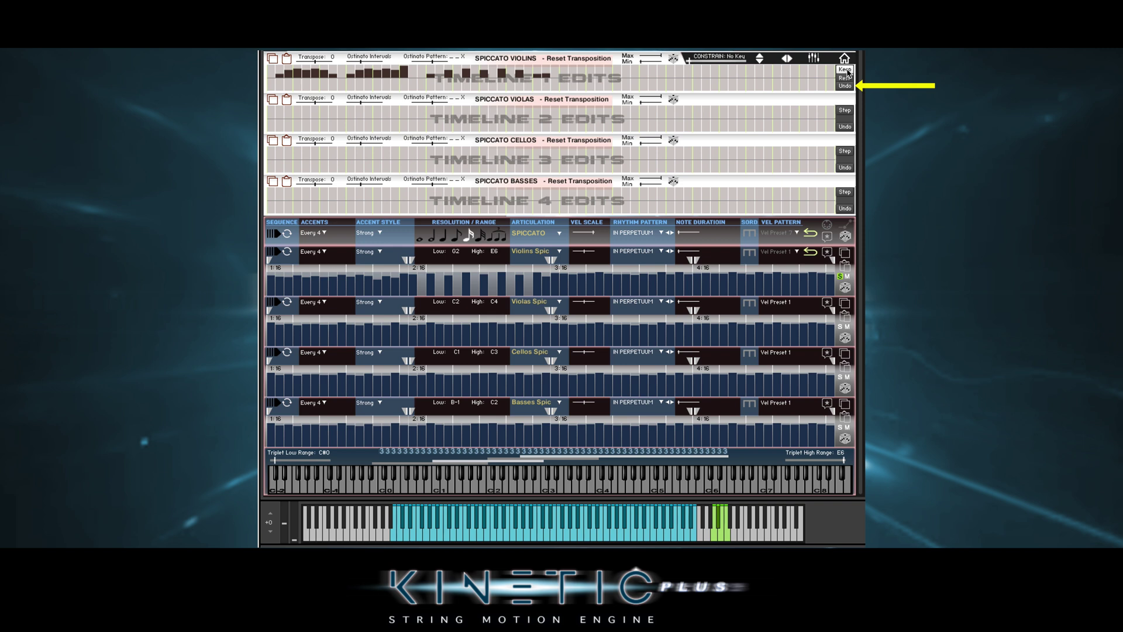
click(846, 69)
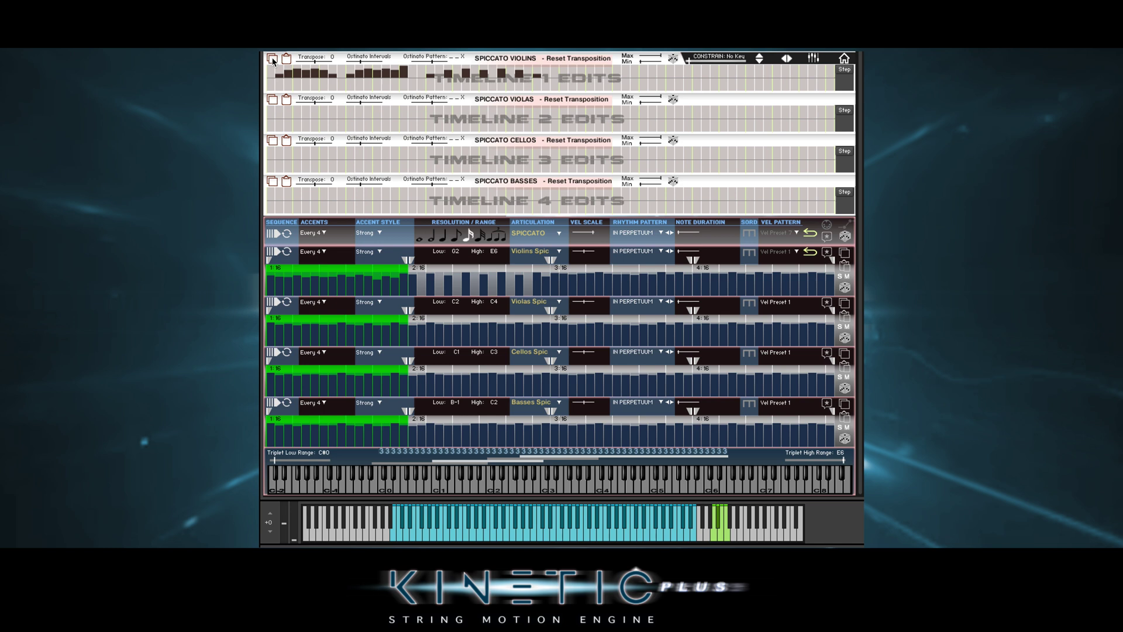
- Copy the Violins timeline edits and paste them onto the Violas timeline
click(272, 58)
click(286, 99)
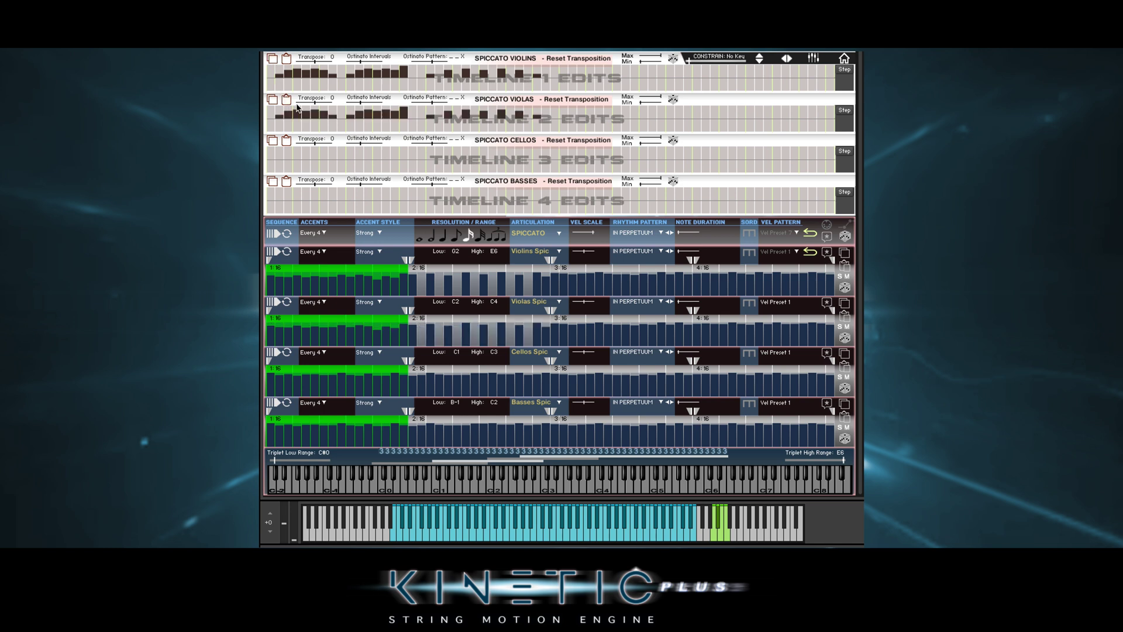
- Paste the copied Violins timeline edits onto the Cellos and Basses timelines
click(286, 141)
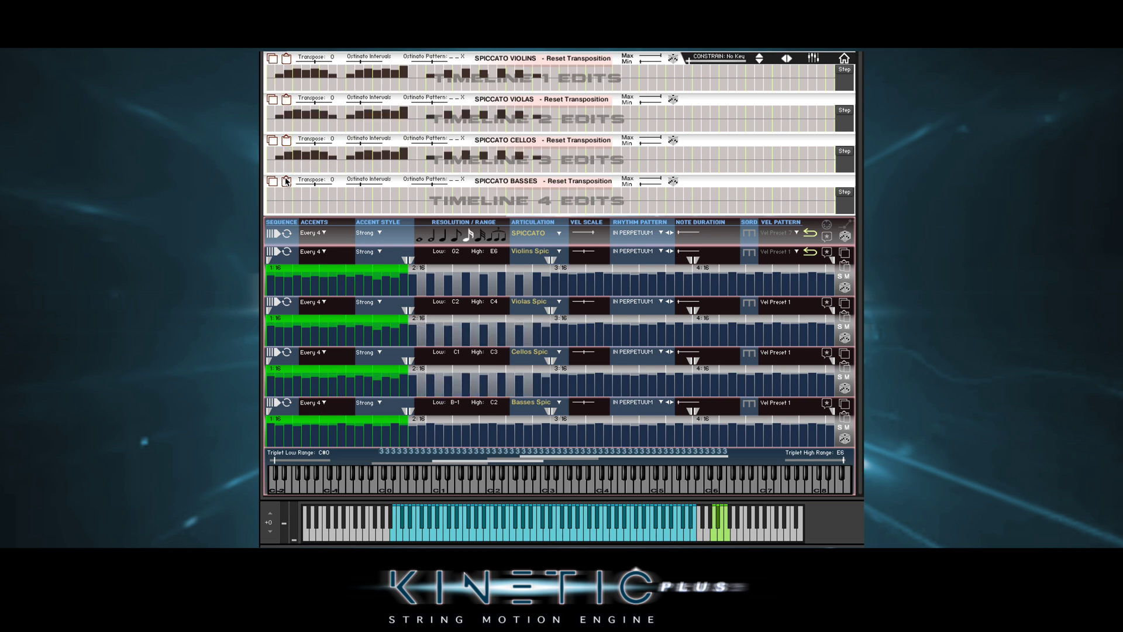
click(286, 181)
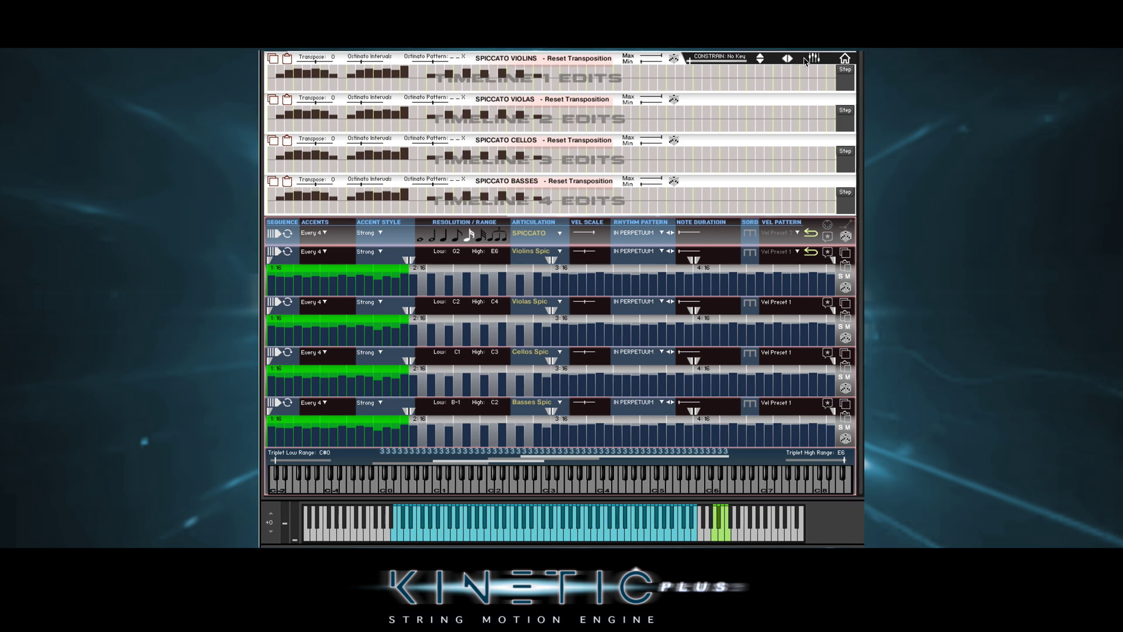
- Open the Timeline Note Mixer and adjust the level of the Basses Spic note near C2
click(815, 58)
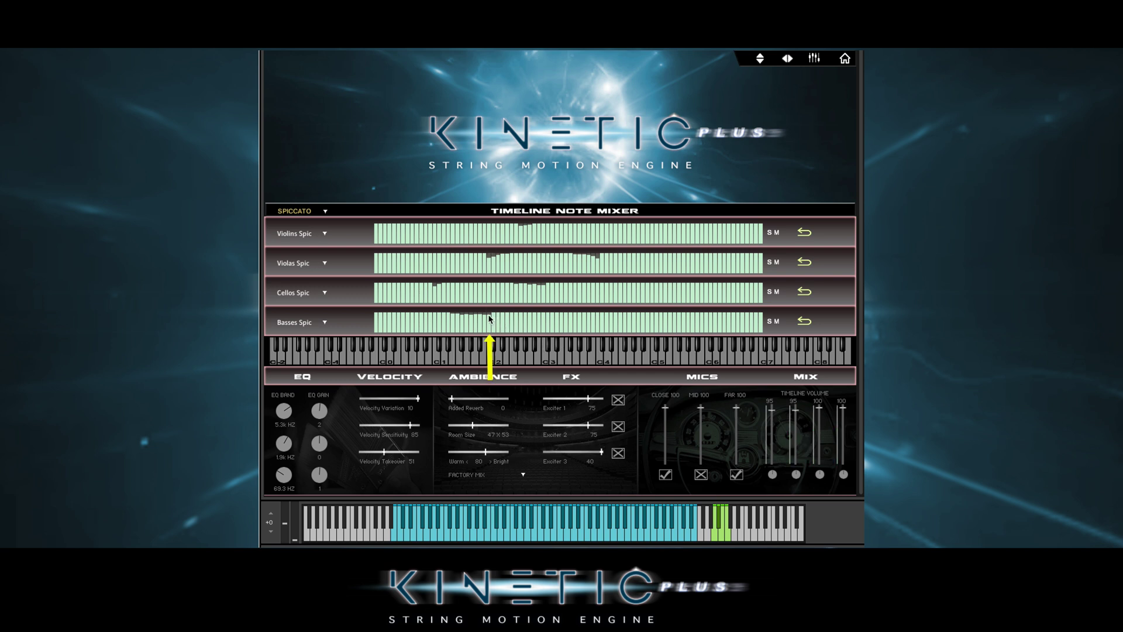
mouse_move(491, 318)
mouse_down()
mouse_move(490, 337)
mouse_move(490, 314)
mouse_up()
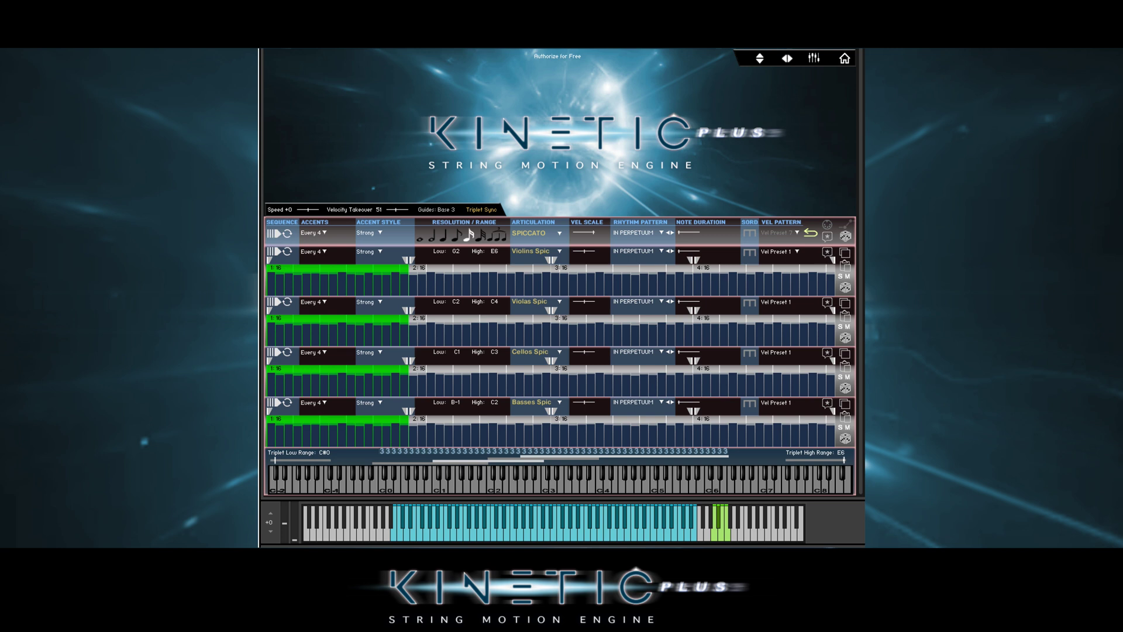
- Assign the master Note Duration slider to the mod wheel using Learn MIDI CC# Automation
right_click(692, 236)
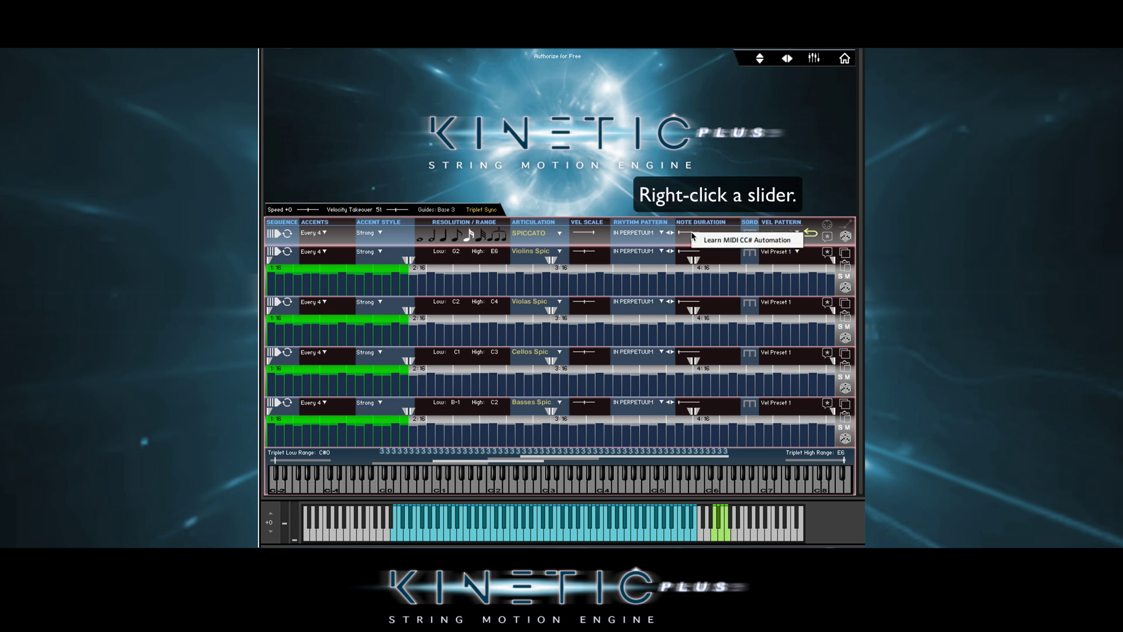
click(708, 242)
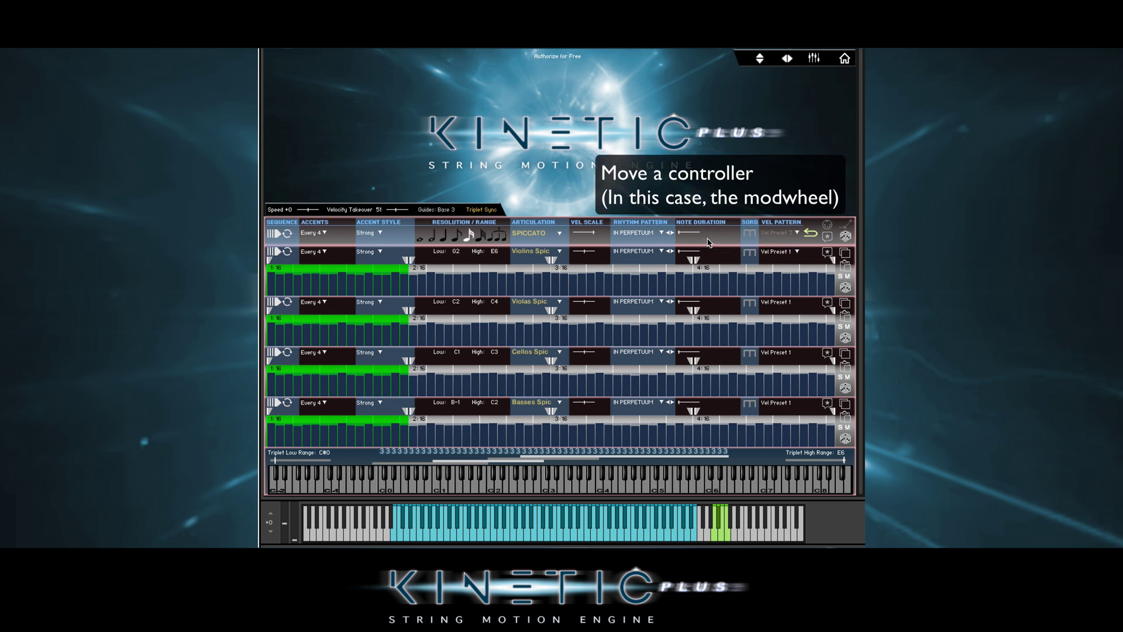
mouse_move(294, 538)
mouse_down()
mouse_move(296, 482)
mouse_move(295, 544)
mouse_up()
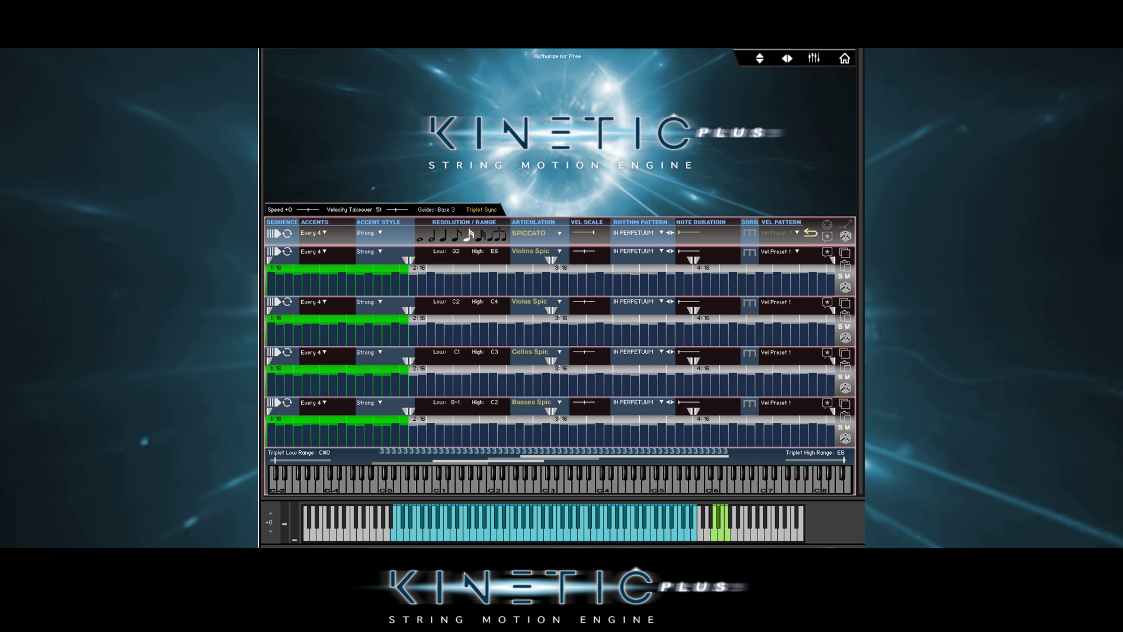
- Capture the sequence's MIDI data, stop the recording, and name the MIDI file "My Midi File"
click(848, 226)
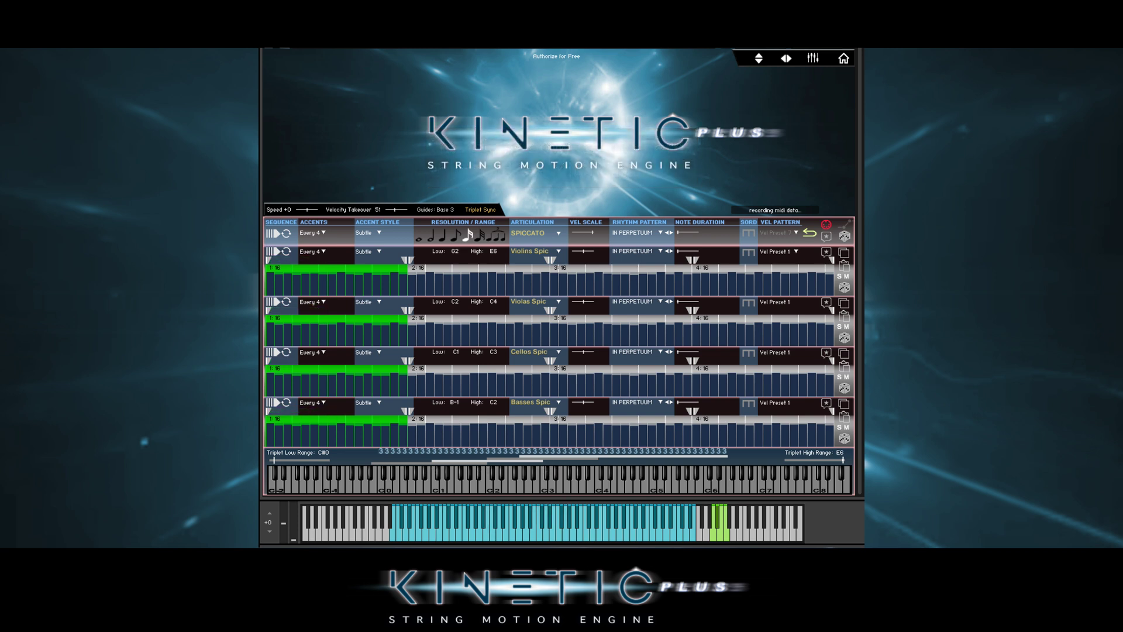
click(825, 225)
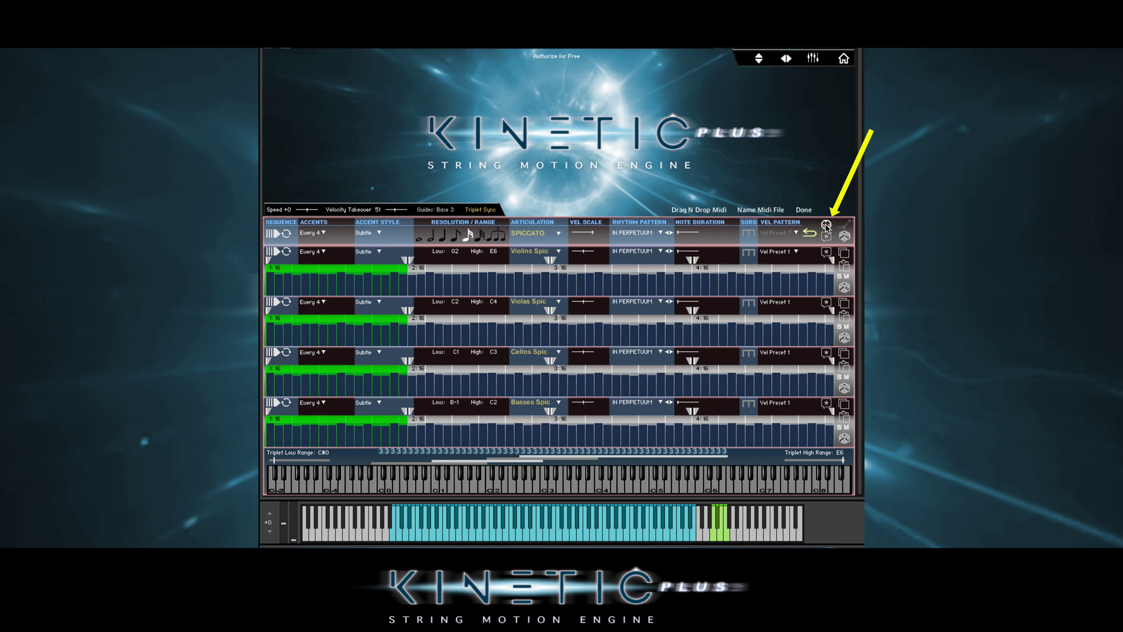
double_click(763, 209)
triple_click(763, 210)
text(My Midi)
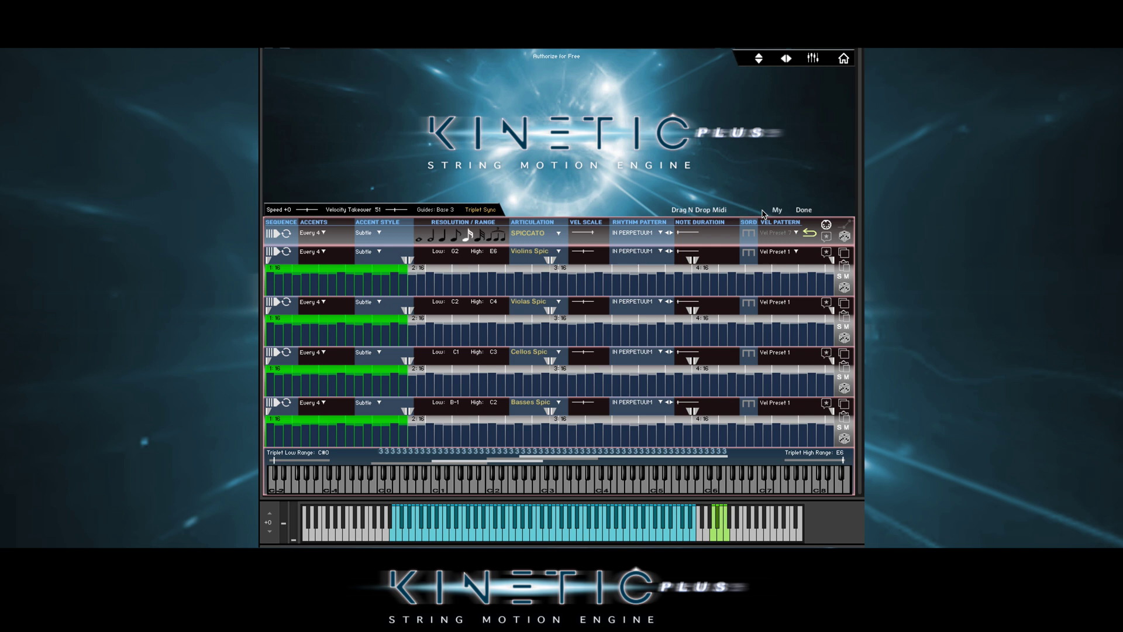
text( File)
- Place the captured MIDI file in the host sequencer's arrangement without importing its tempo information
drag(699, 213, 685, 36)
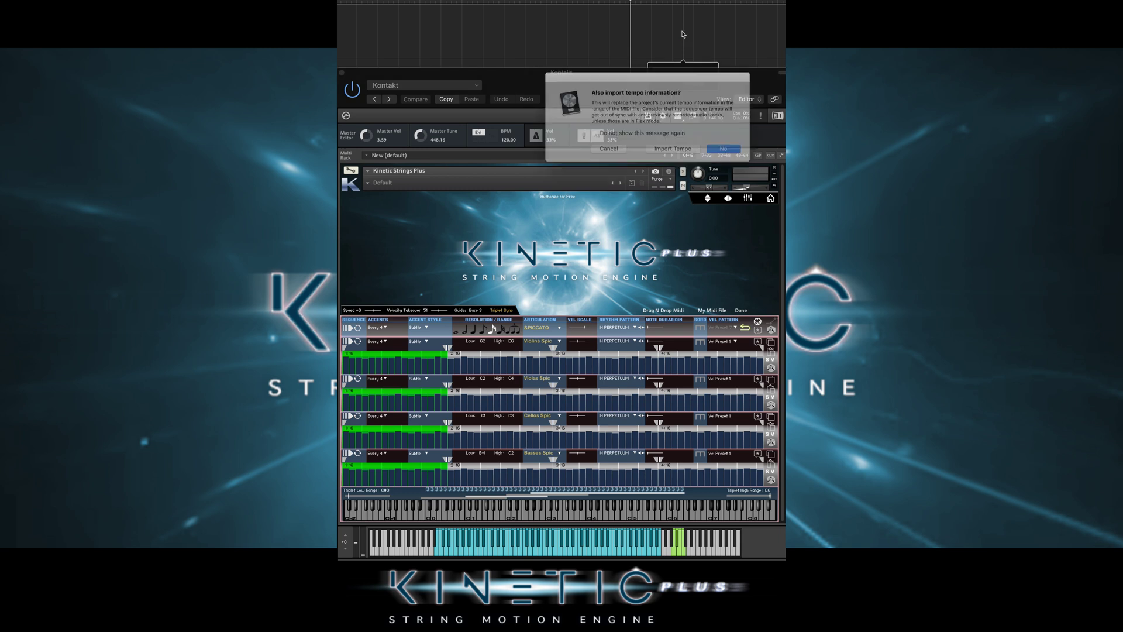
click(725, 149)
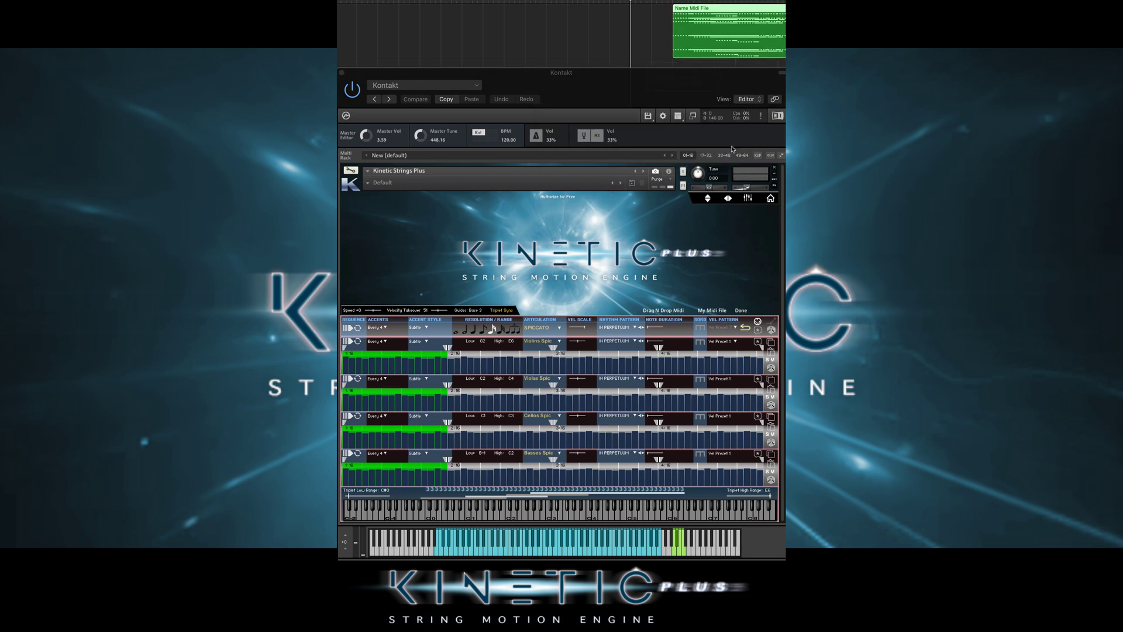